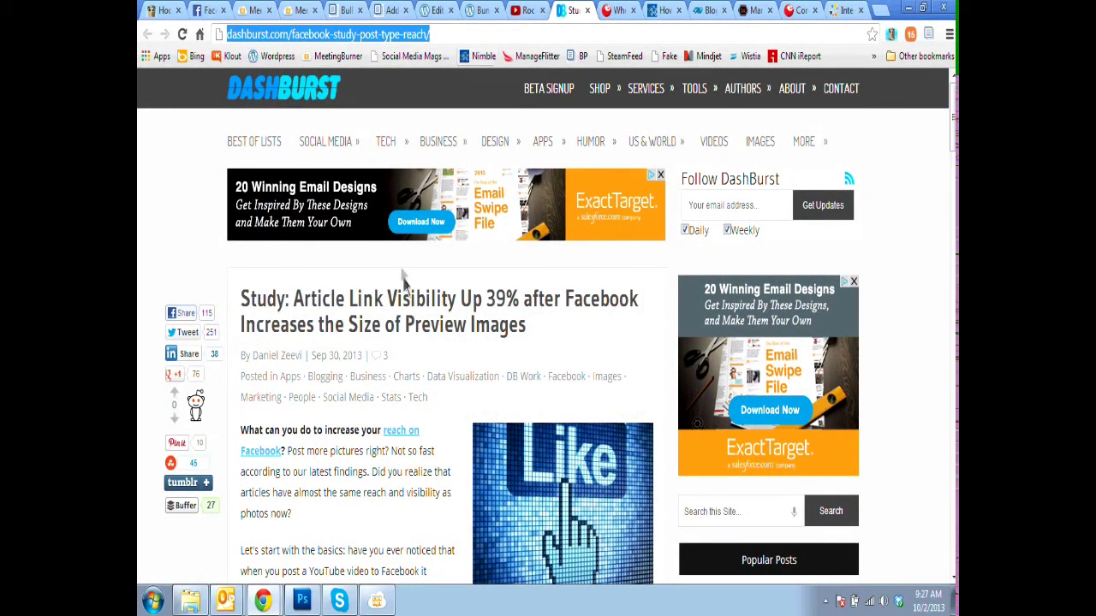
Review the DashBurst article's clip title and link in the Bundlet popup
click(623, 356)
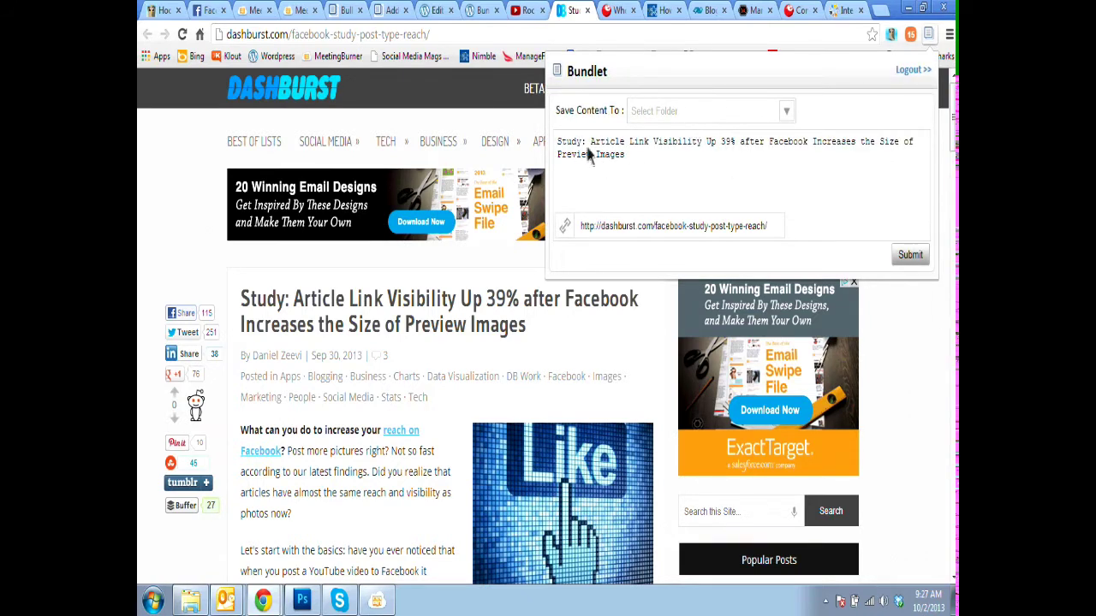
drag(562, 151, 658, 169)
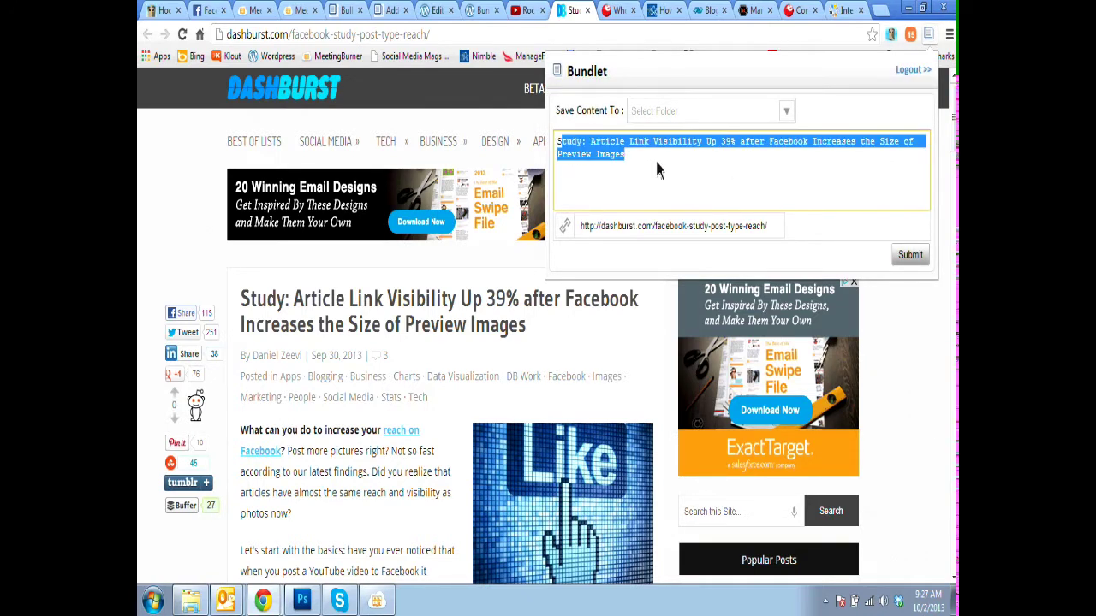
click(666, 228)
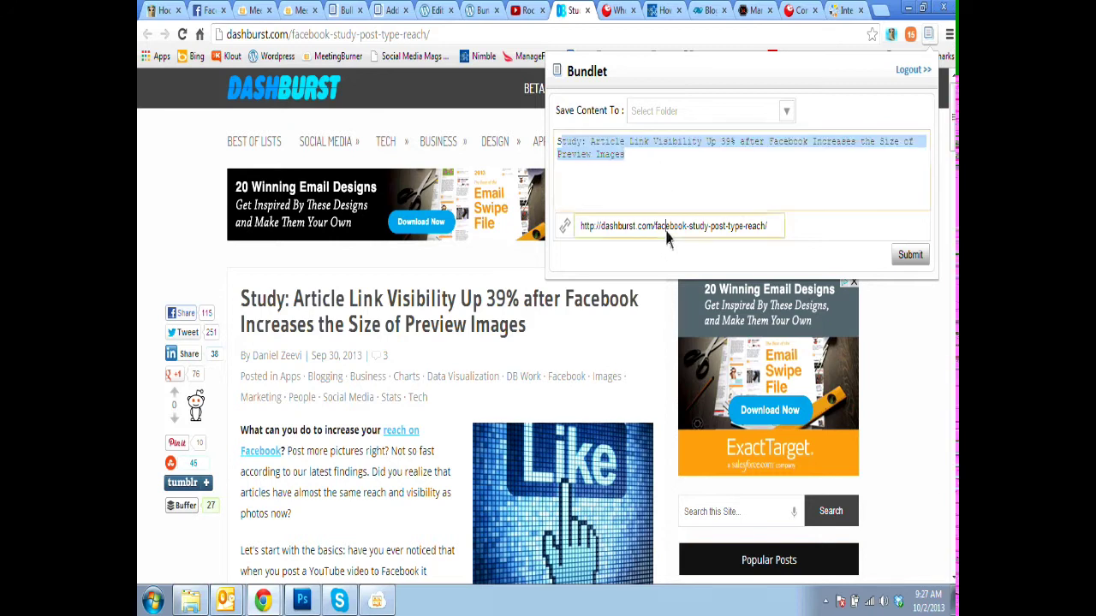
drag(774, 227, 579, 227)
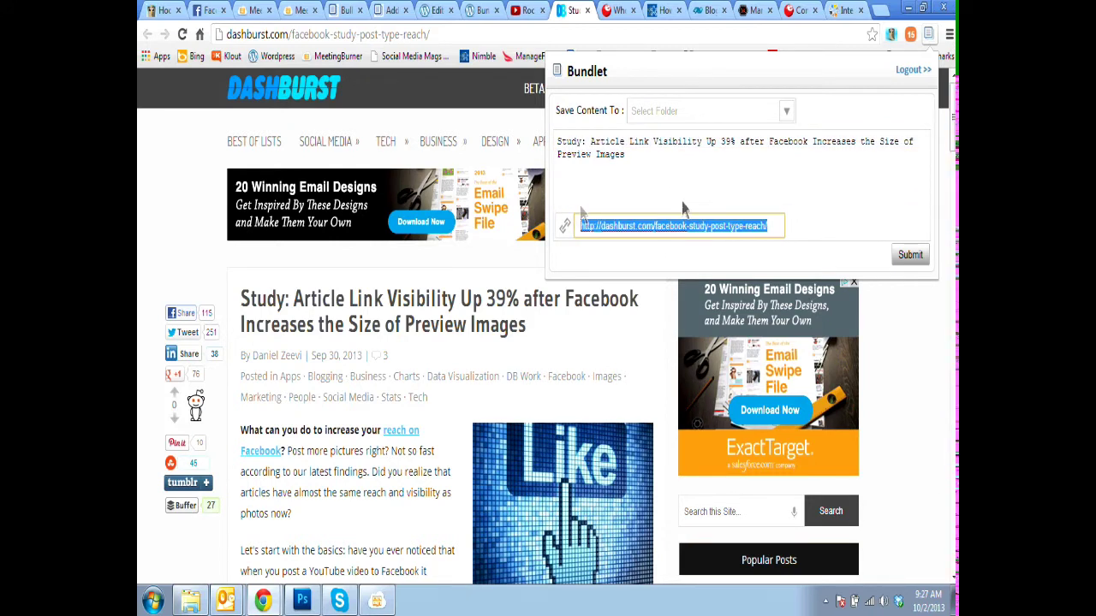
click(745, 184)
Add a new folder under Queue in the Save Content To list
click(742, 113)
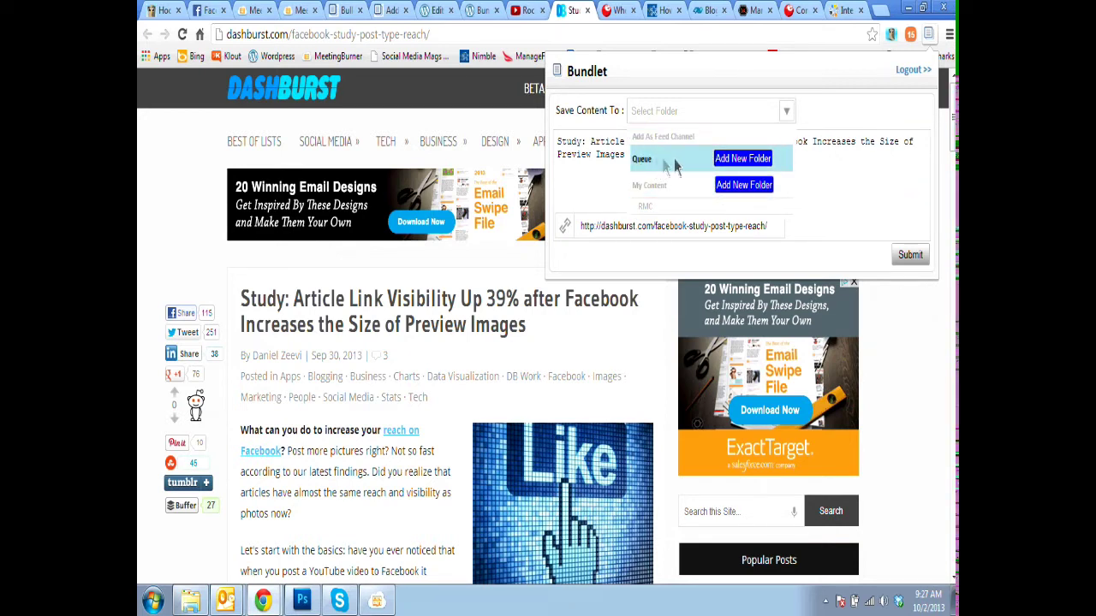
click(745, 161)
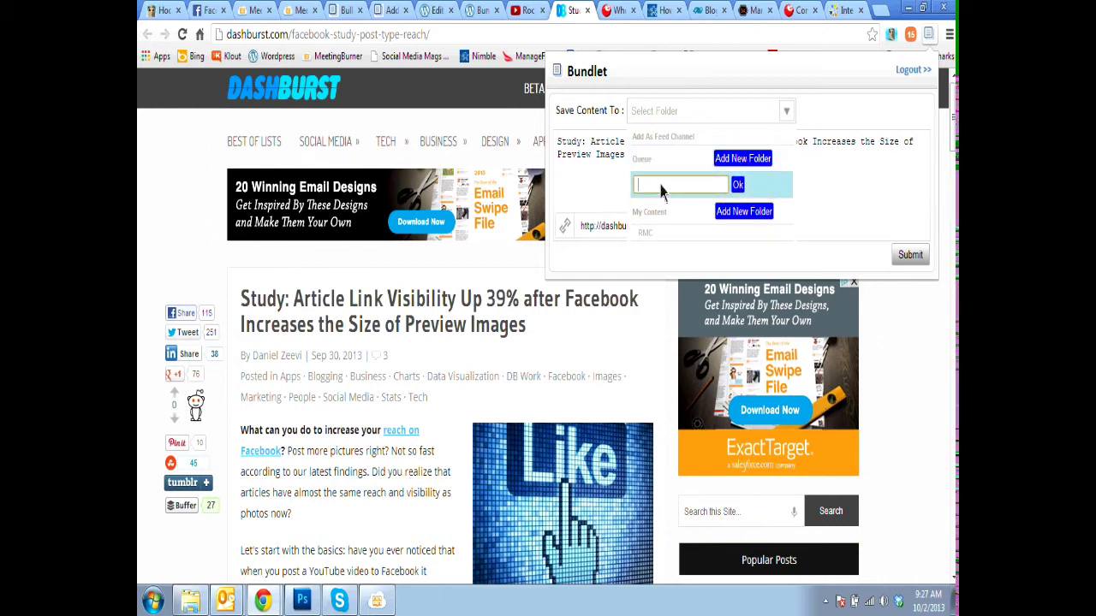
click(738, 185)
click(809, 196)
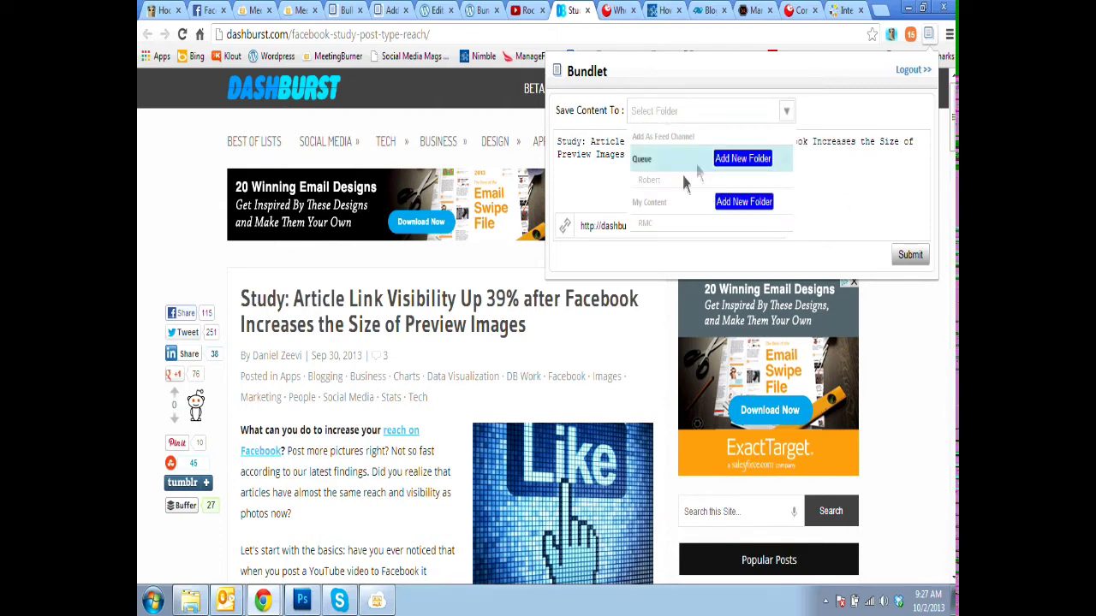
Save the DashBurst Facebook link-visibility article into the new Queue folder
click(685, 181)
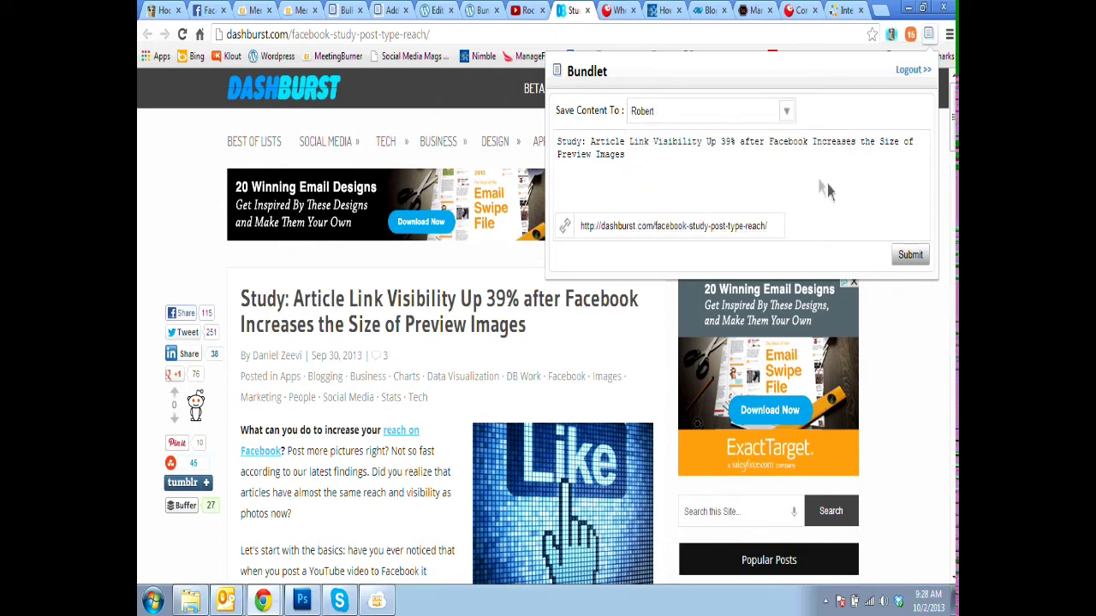
click(910, 256)
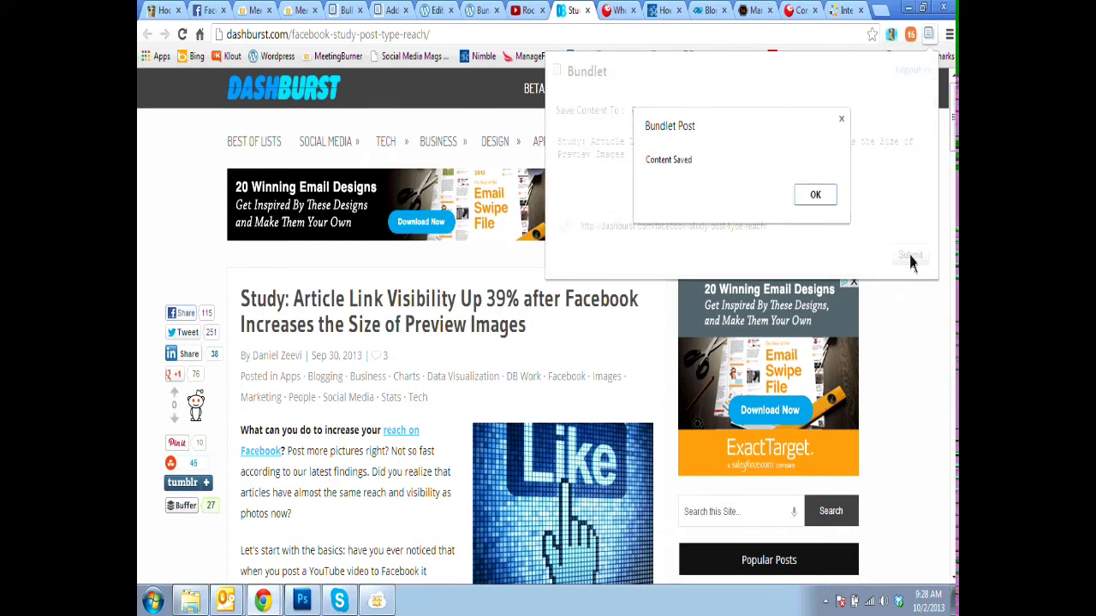
click(816, 199)
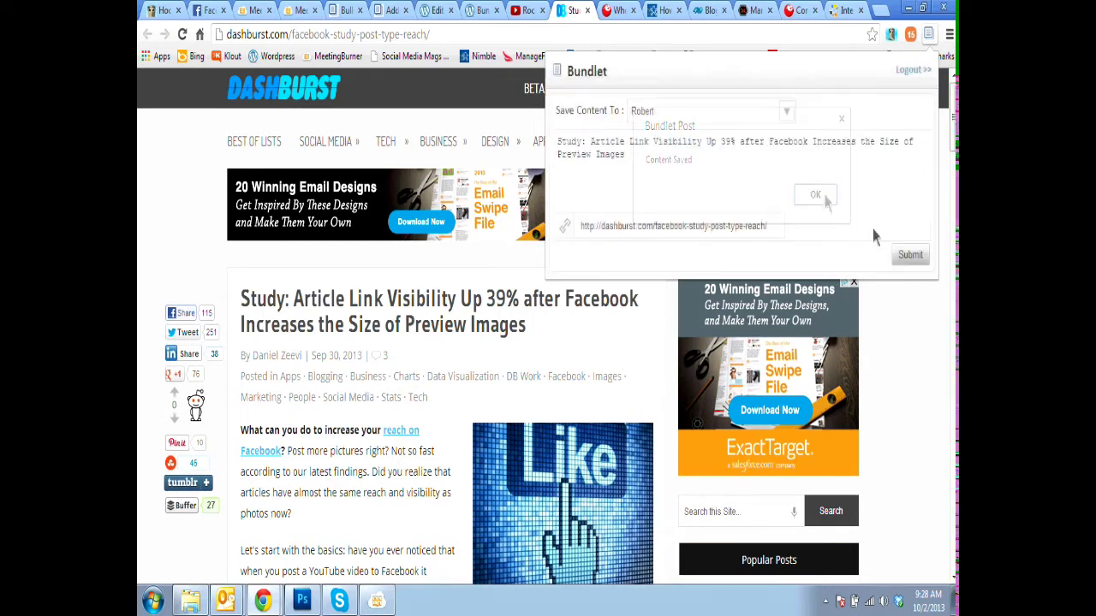
Save the eMarketer article to the new Queue folder, then close its tab
click(610, 10)
click(928, 35)
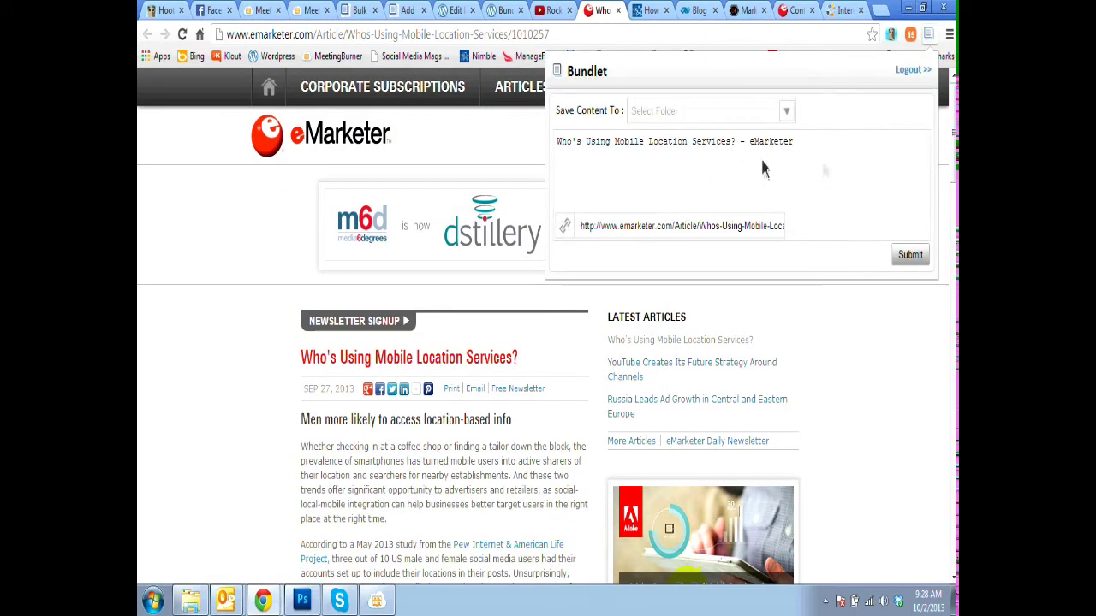
click(785, 112)
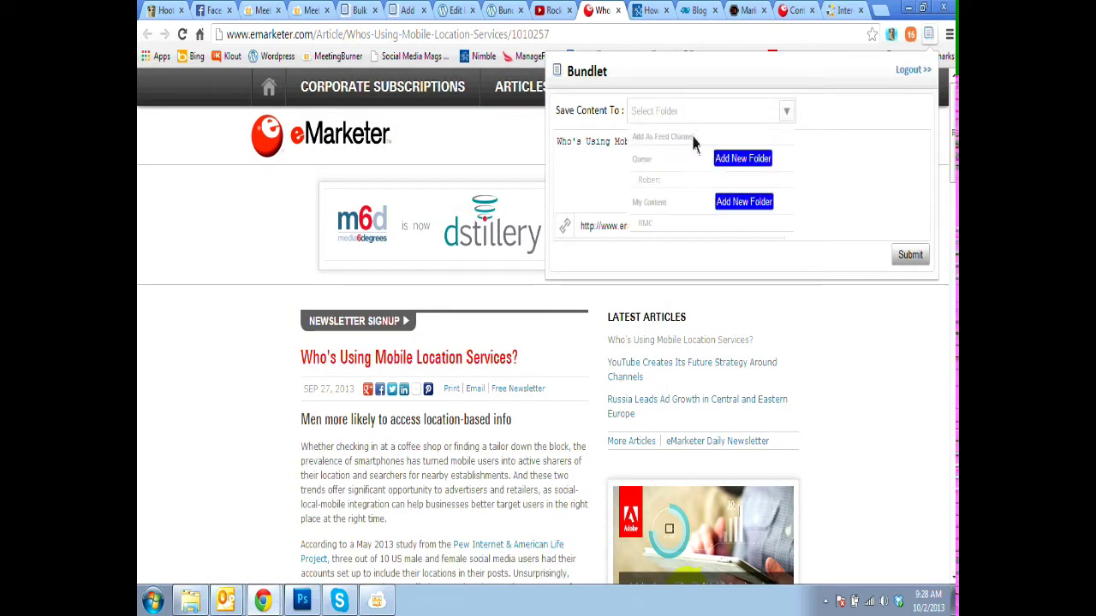
click(692, 183)
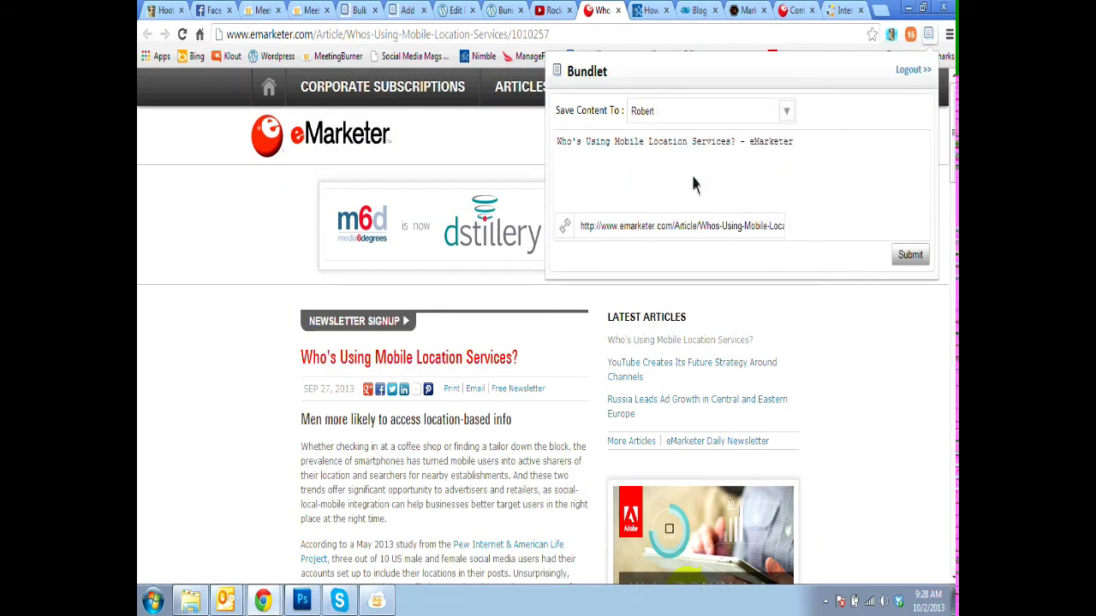
click(910, 256)
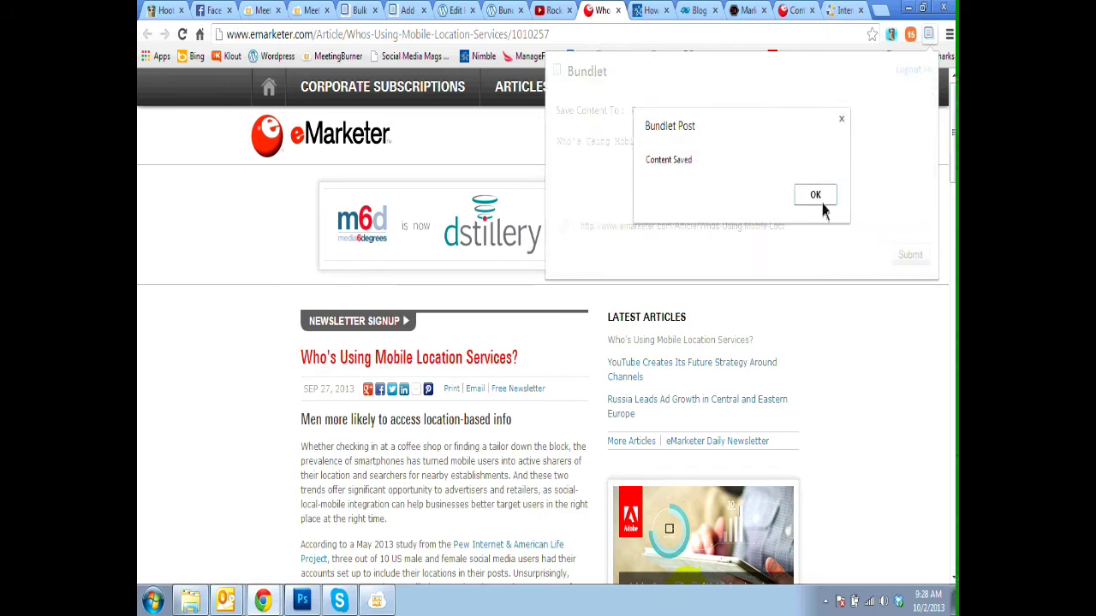
click(815, 197)
click(856, 339)
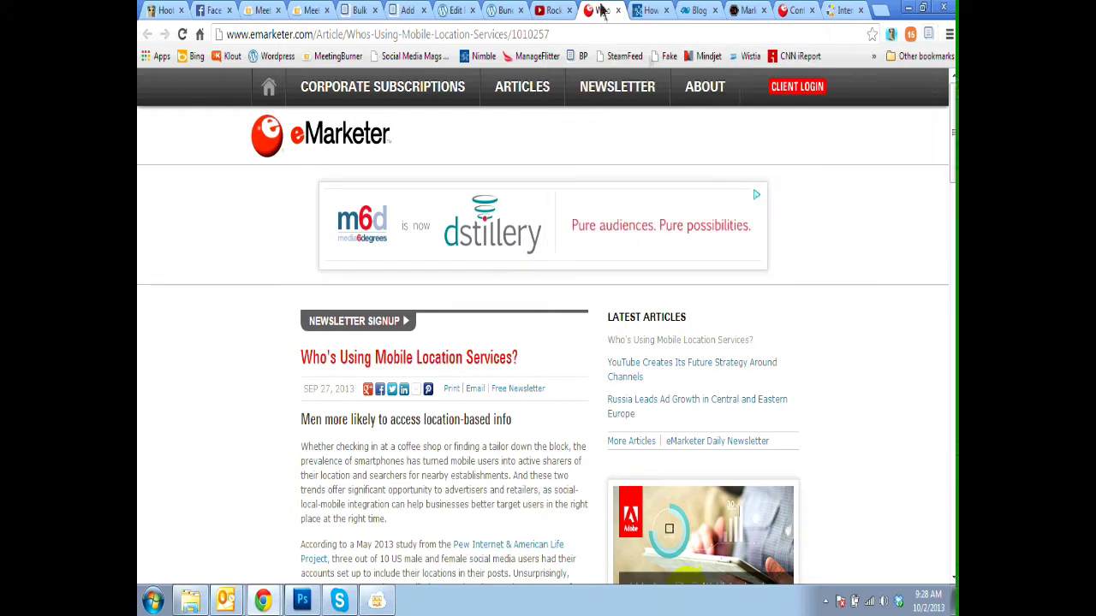
click(617, 10)
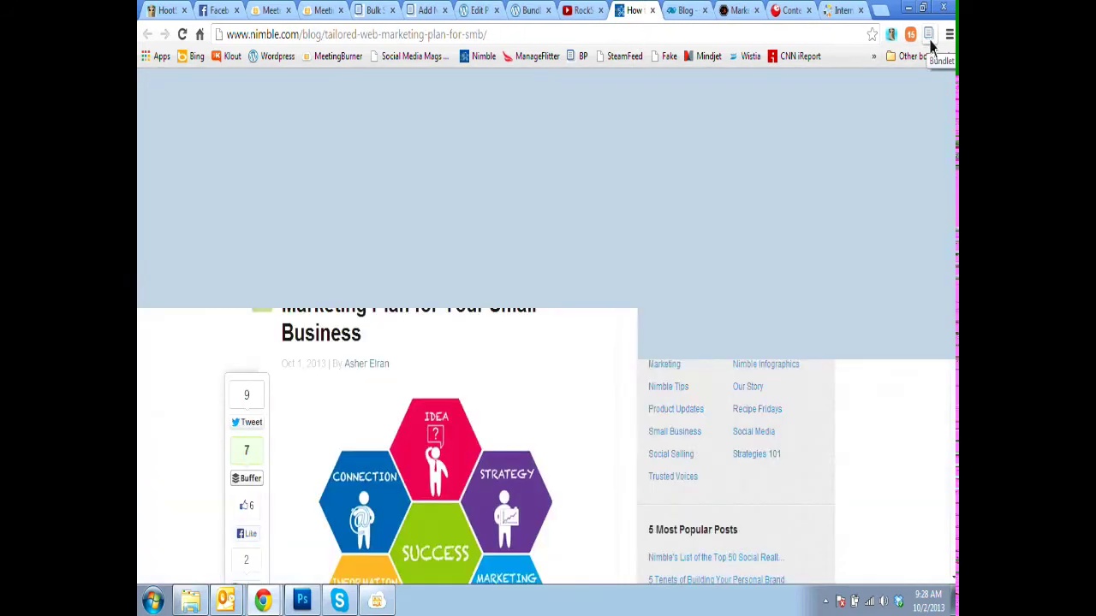
Save the Nimble tailored web marketing article to the new Queue folder
click(930, 39)
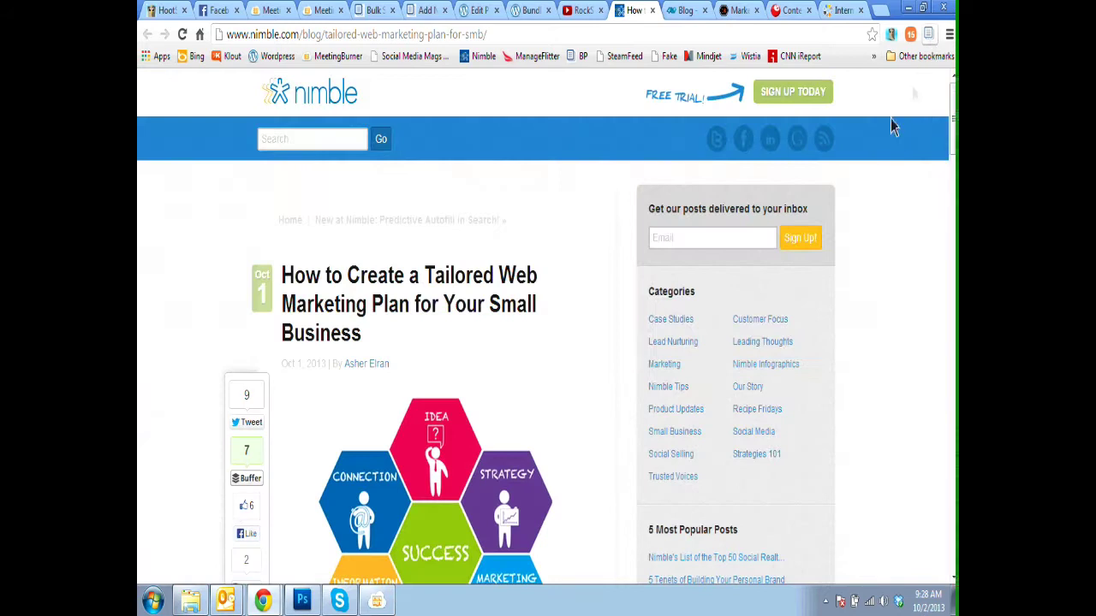
click(717, 113)
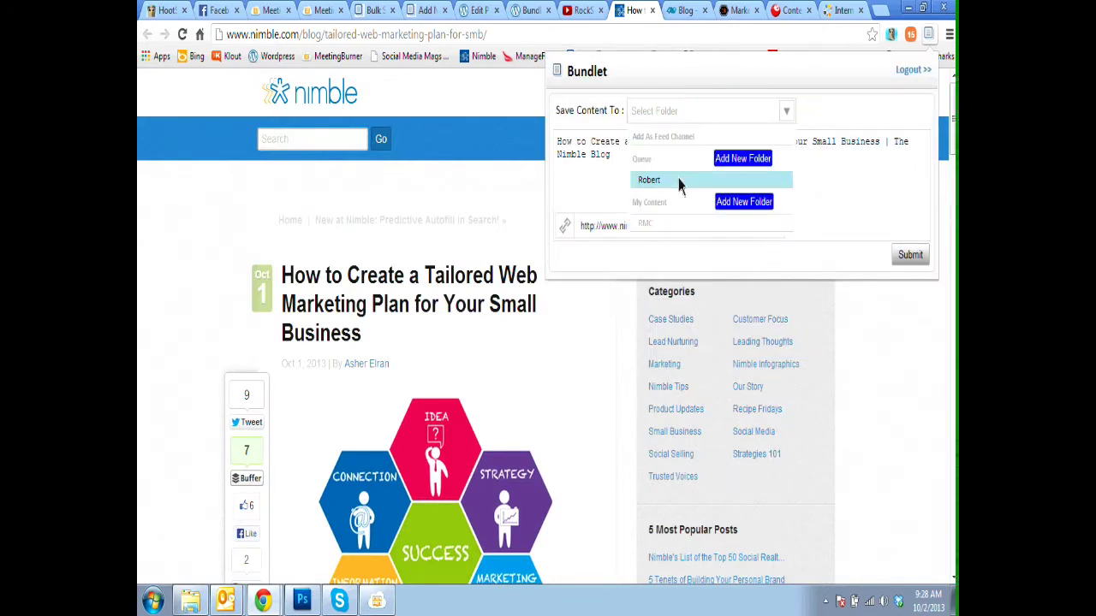
click(688, 180)
click(910, 254)
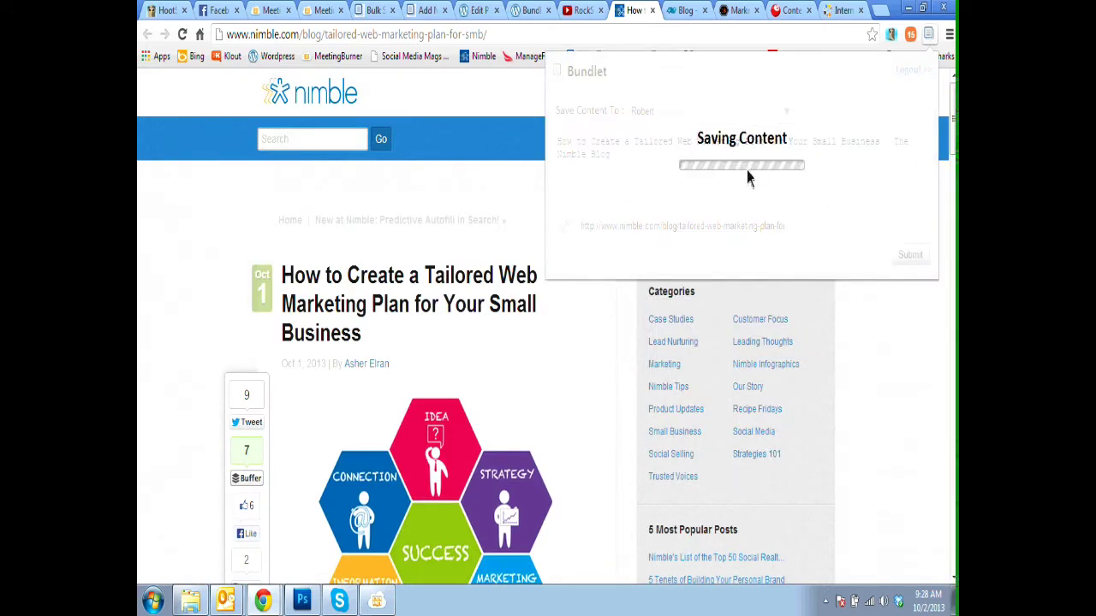
click(815, 195)
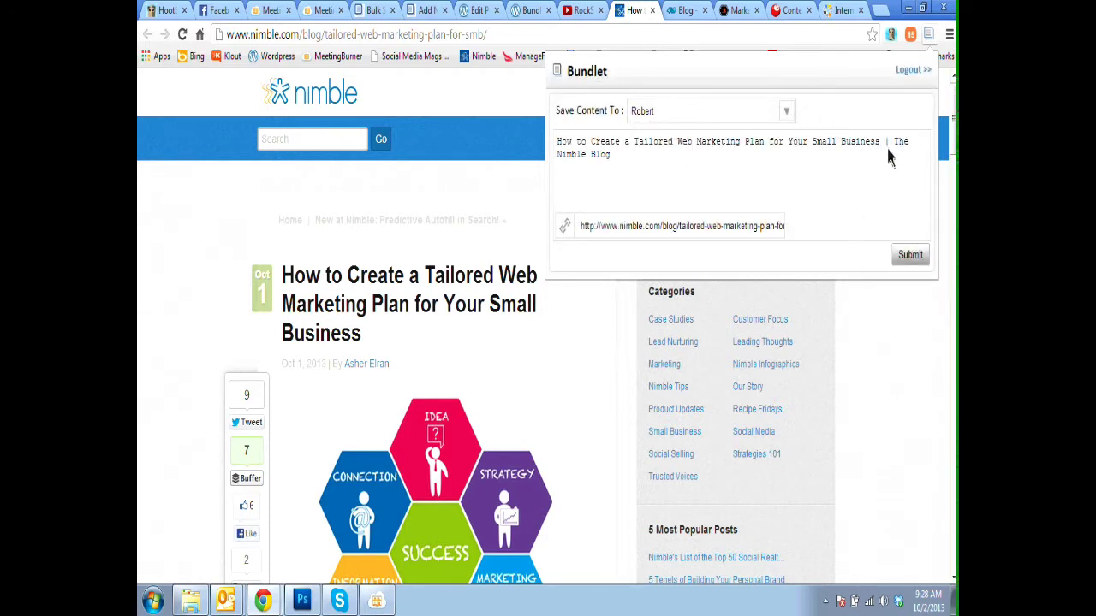
drag(886, 142, 890, 165)
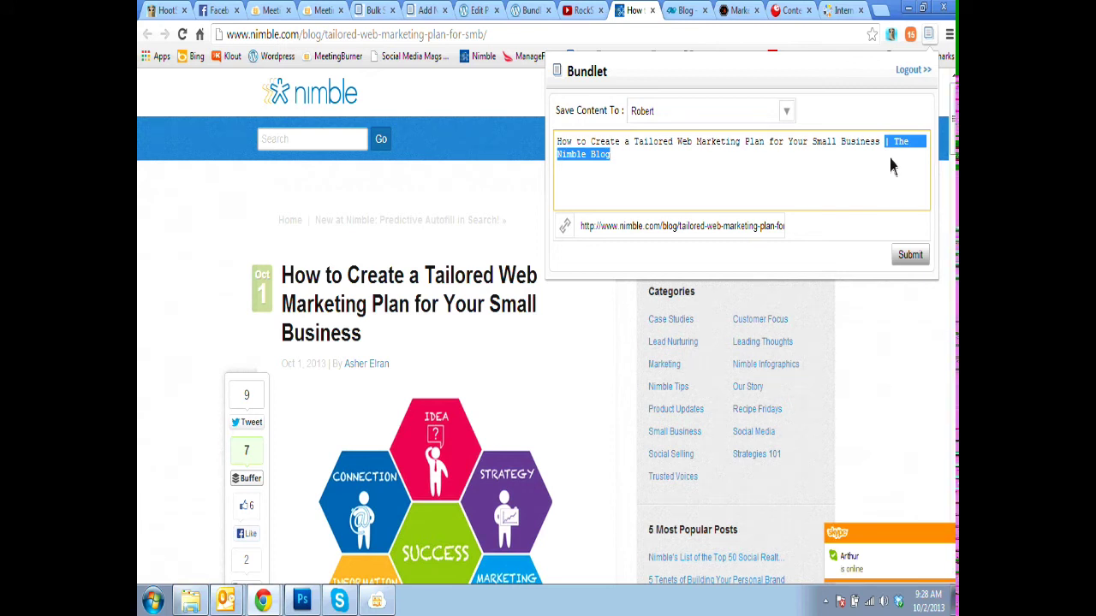
text(By)
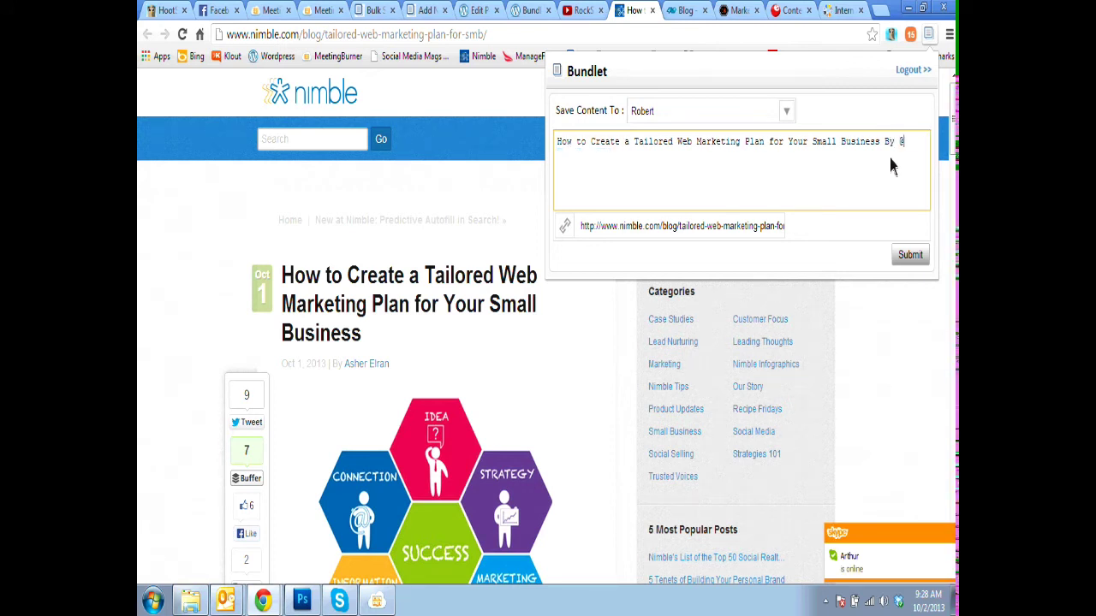
text( @nimble)
click(914, 255)
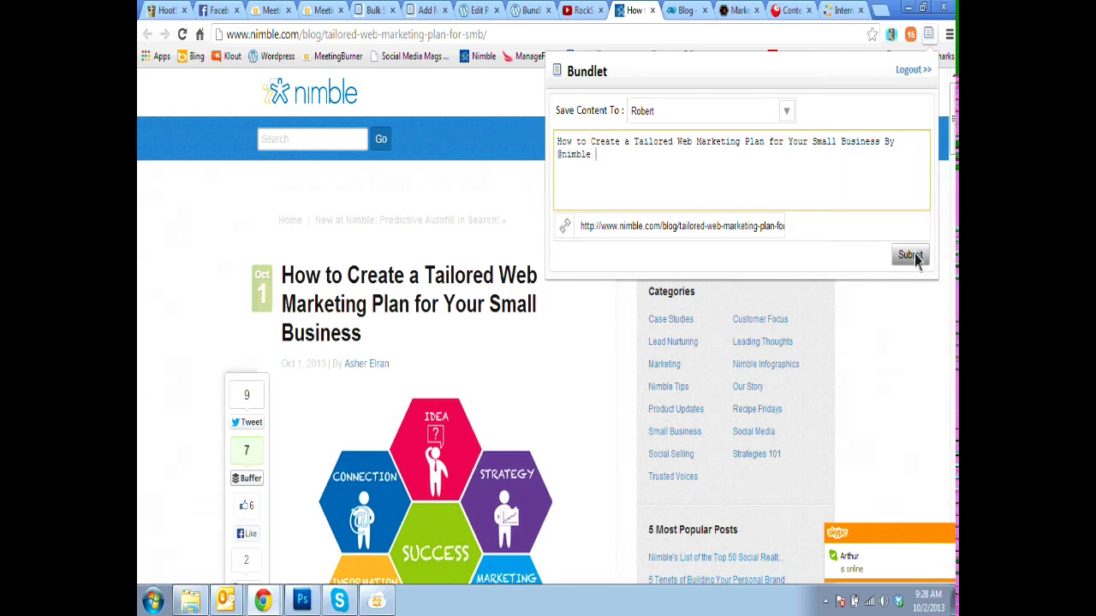
click(831, 198)
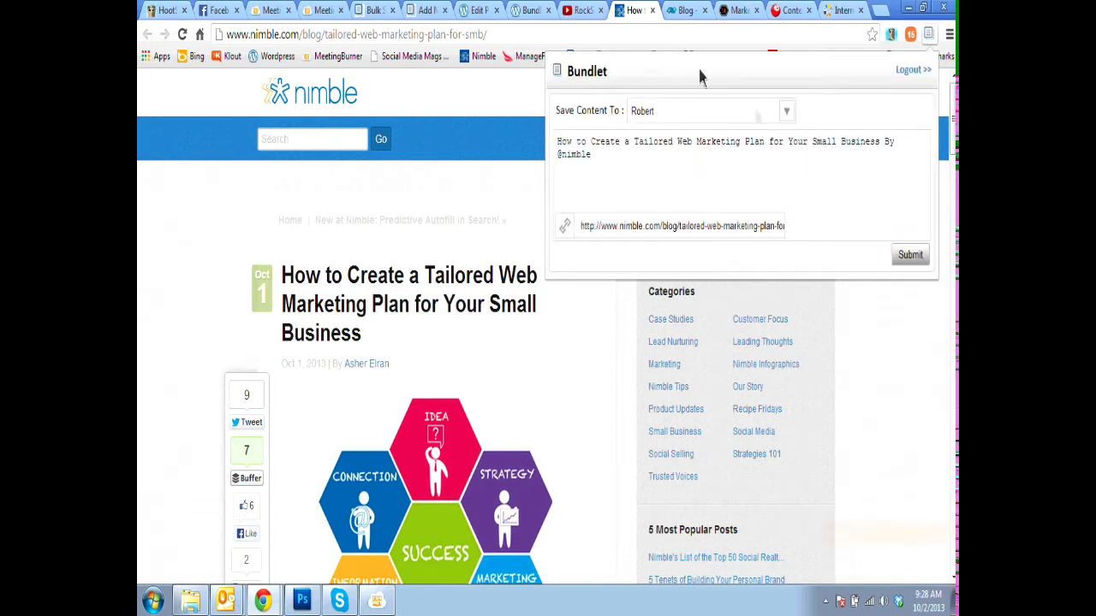
Close the Nimble tab and open the NeedTagger Promoted Tweets blog post
click(653, 11)
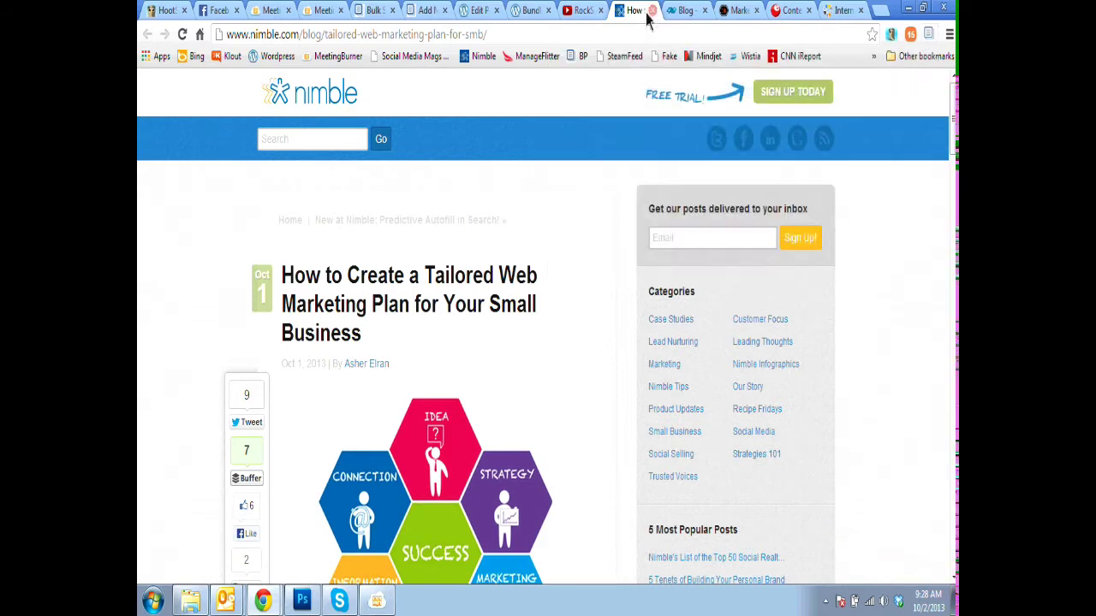
click(653, 11)
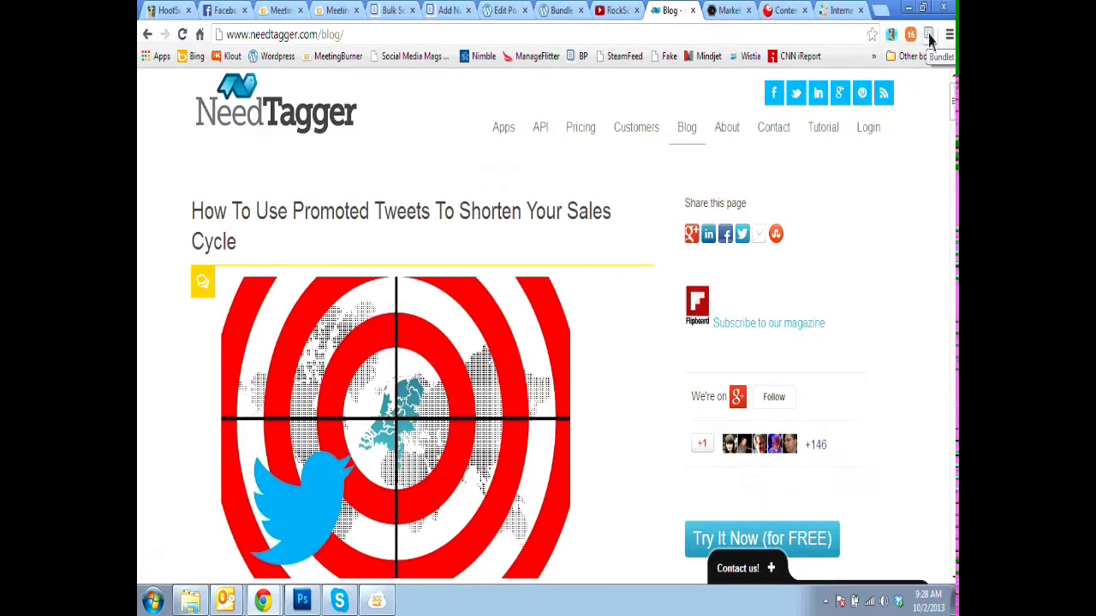
click(928, 34)
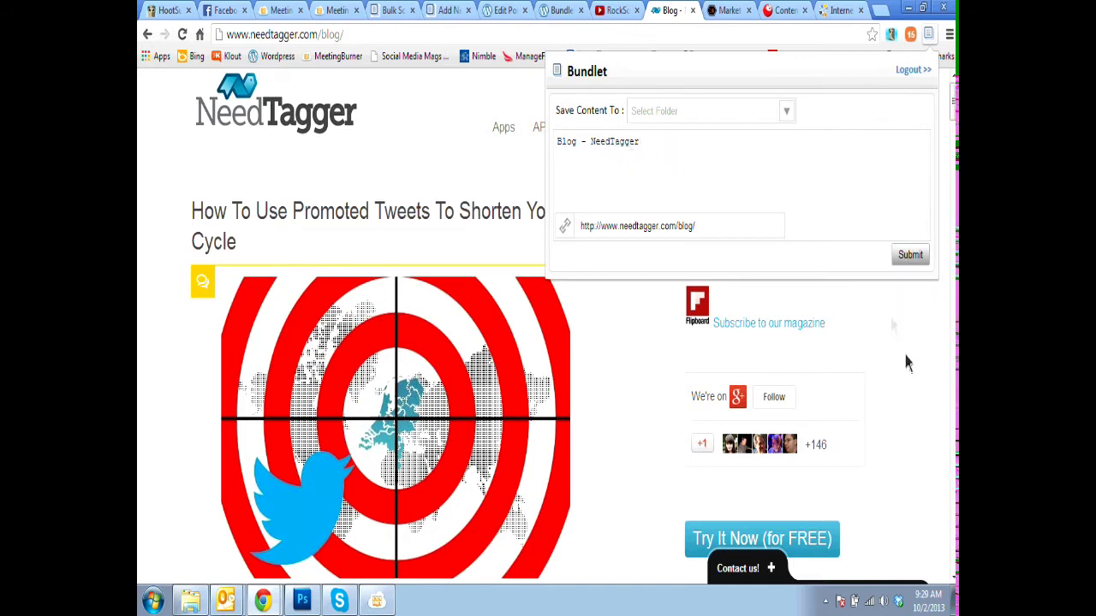
click(477, 249)
click(477, 215)
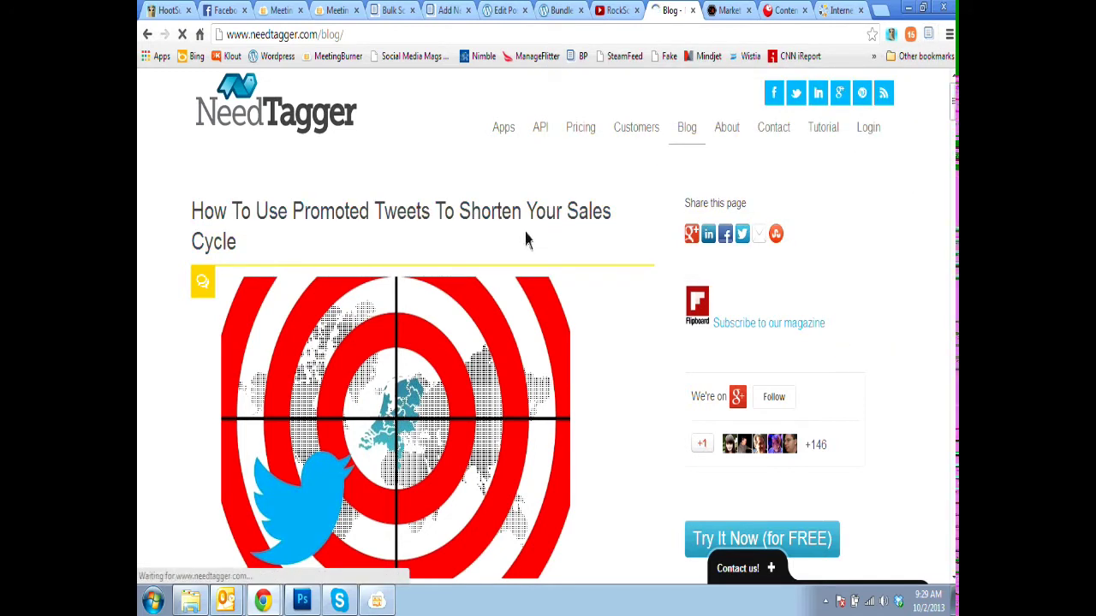
click(928, 34)
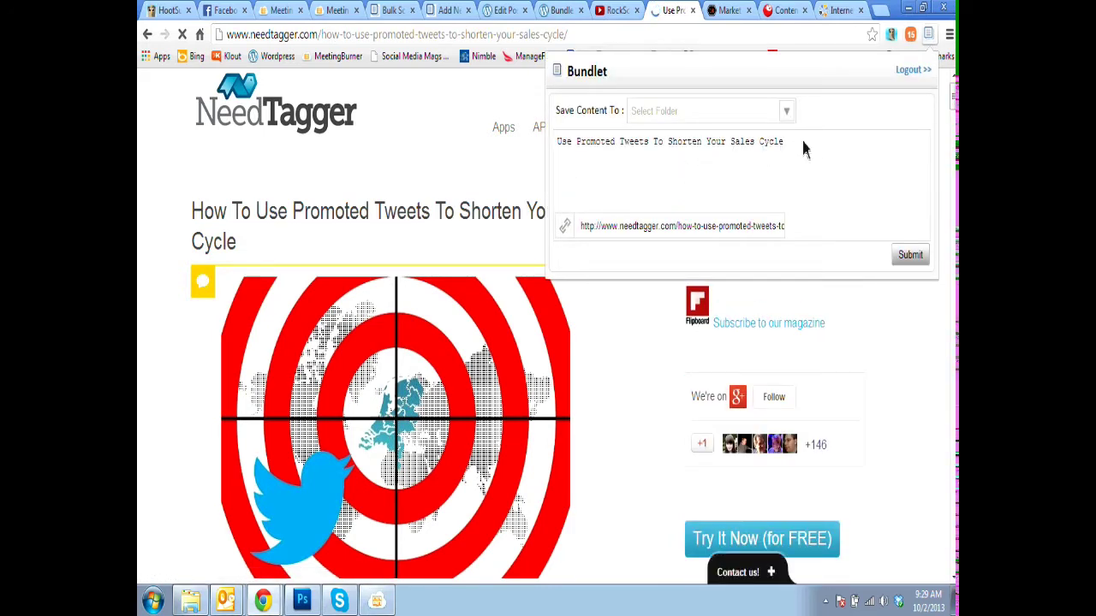
click(803, 143)
text(by @)
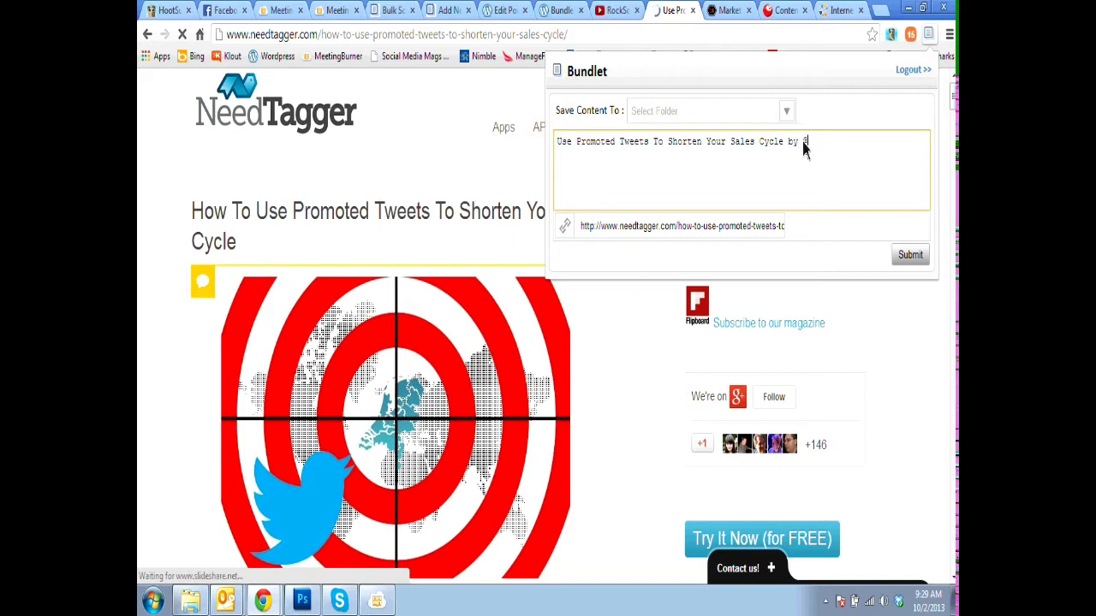
text(needtagger)
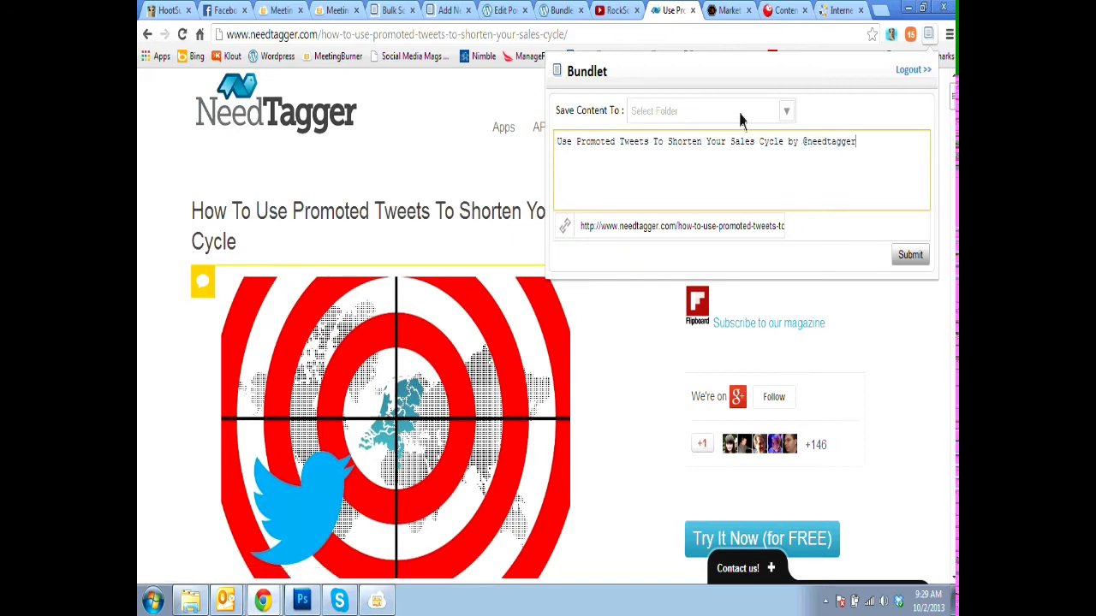
click(740, 111)
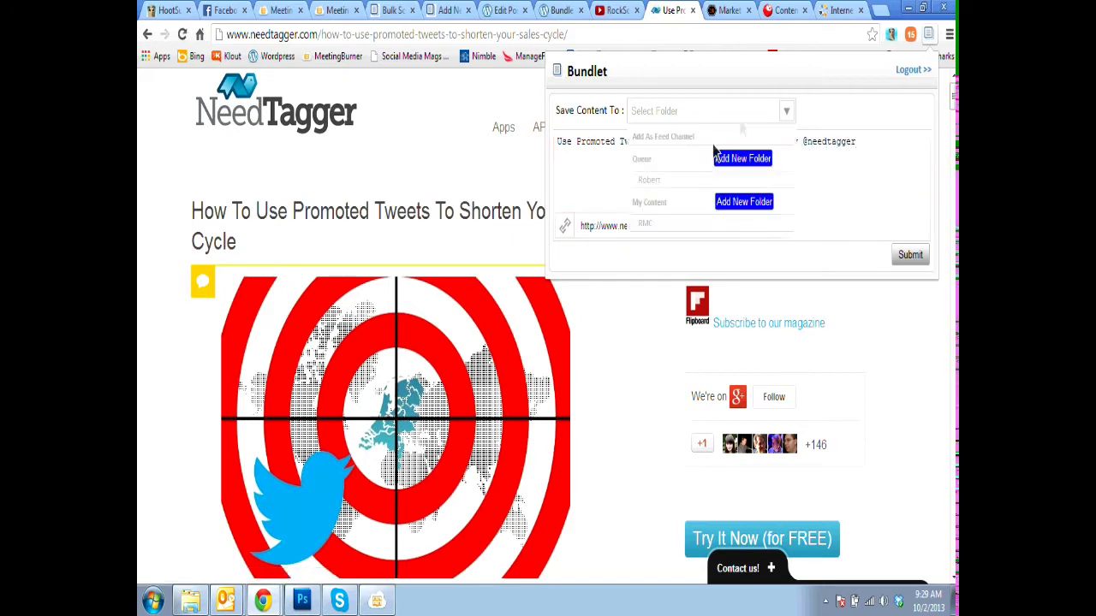
click(682, 177)
click(911, 256)
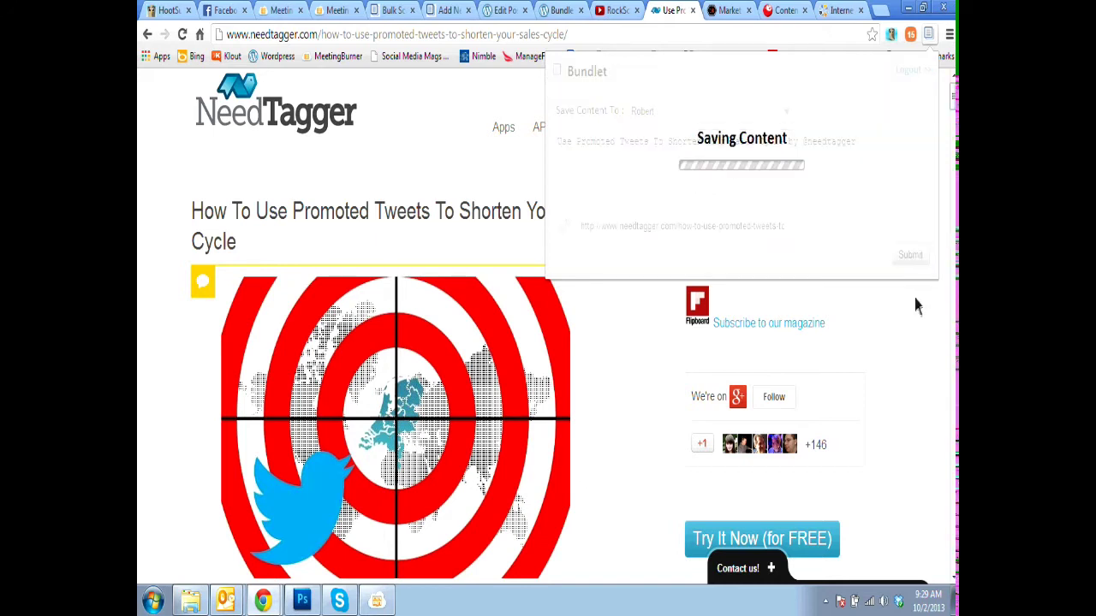
click(824, 200)
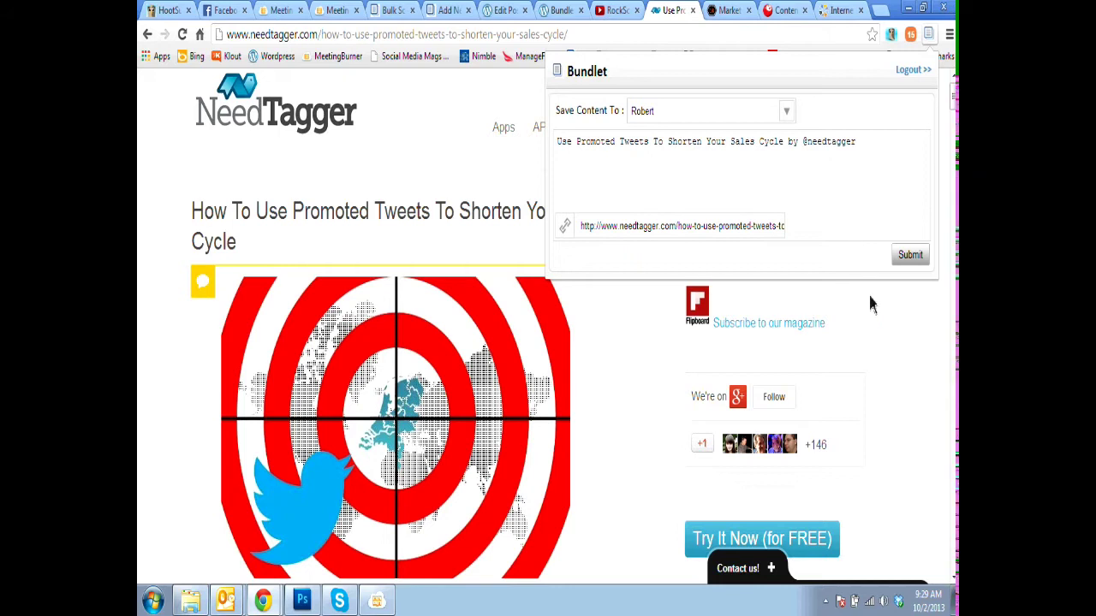
click(897, 318)
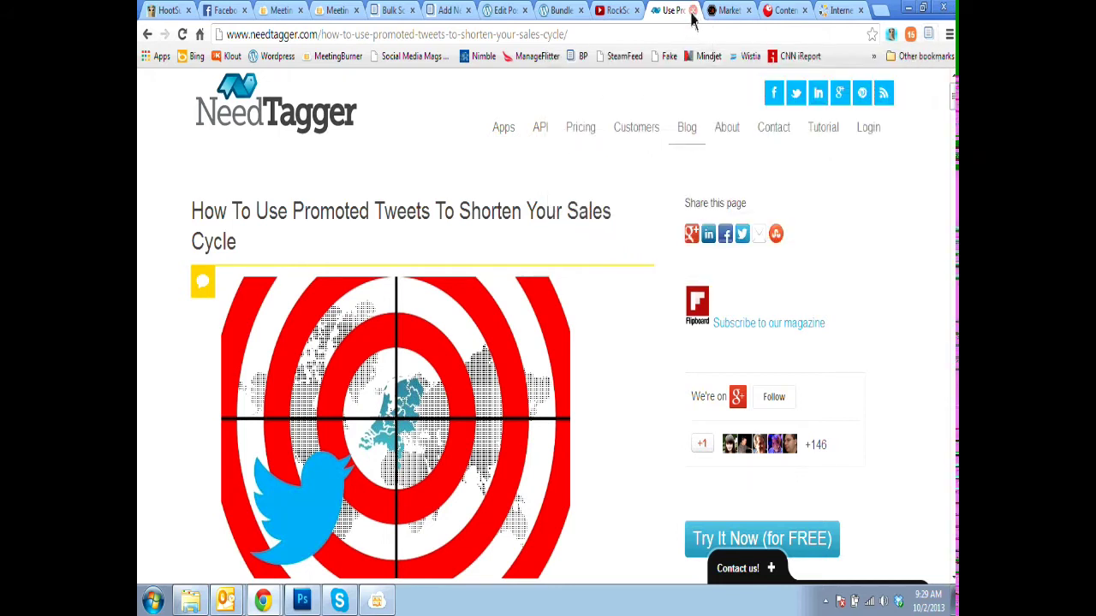
Save 'Adjust 3rd Party App Settings In Facebook' to RMC without its '| BundlePost' suffix
click(693, 10)
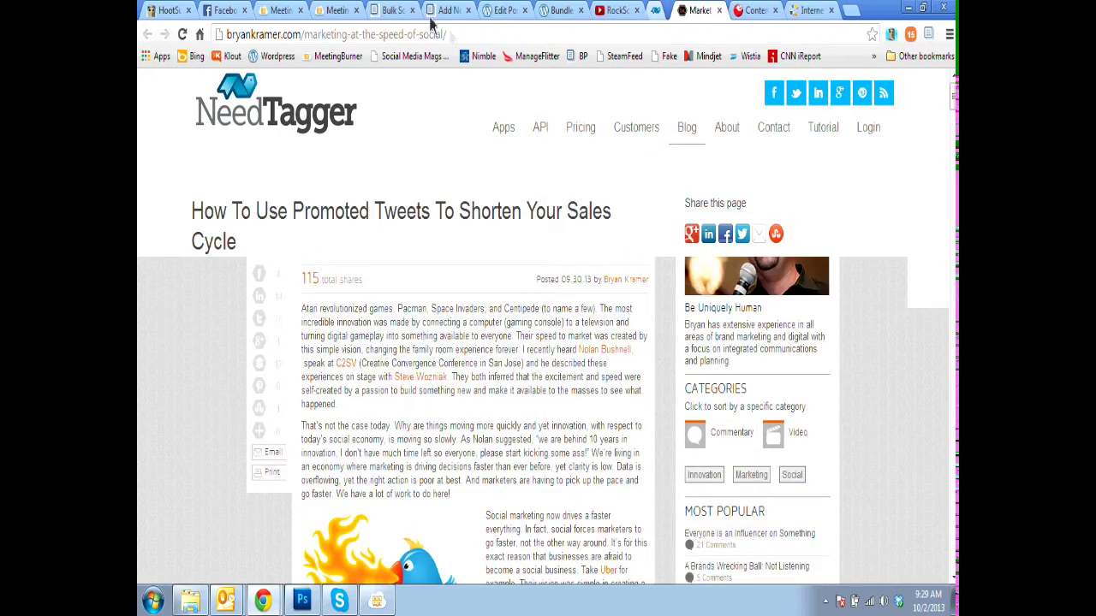
click(448, 10)
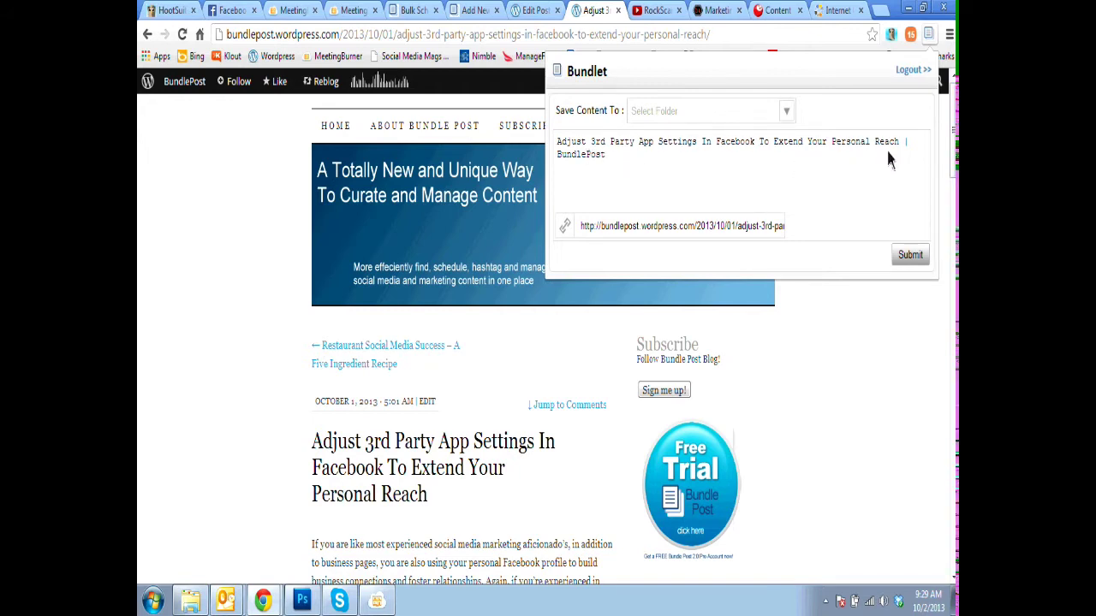
drag(908, 150, 909, 188)
key(BackSpace)
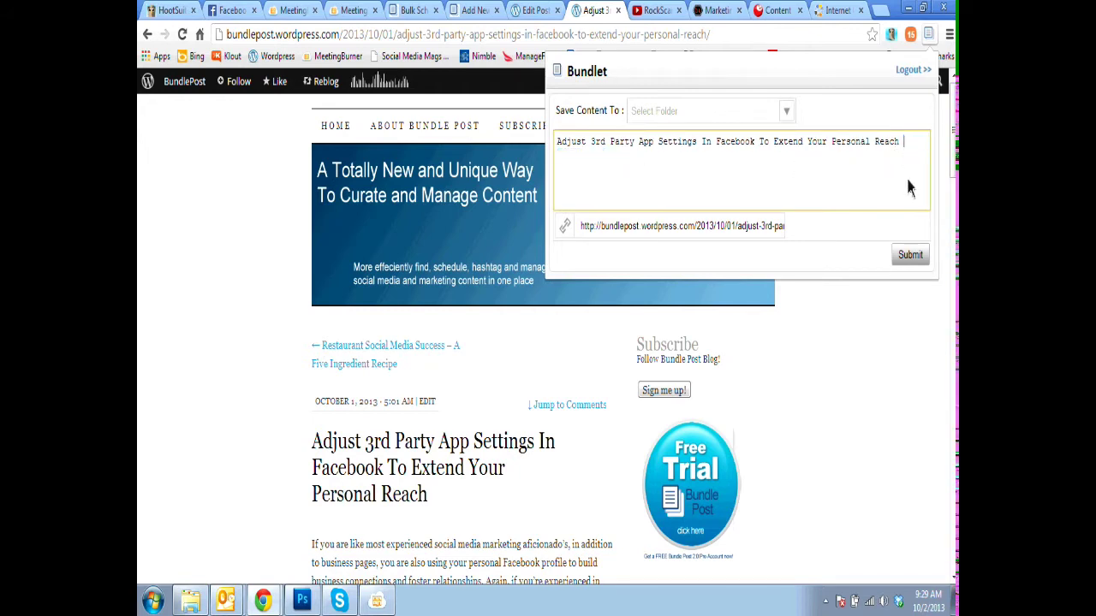
click(710, 113)
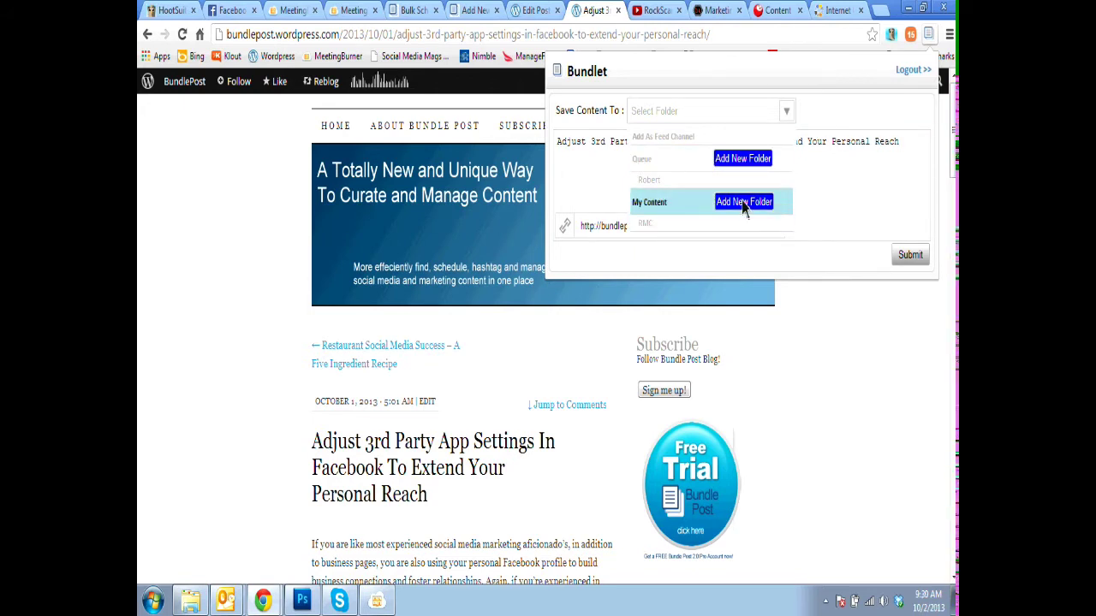
click(690, 229)
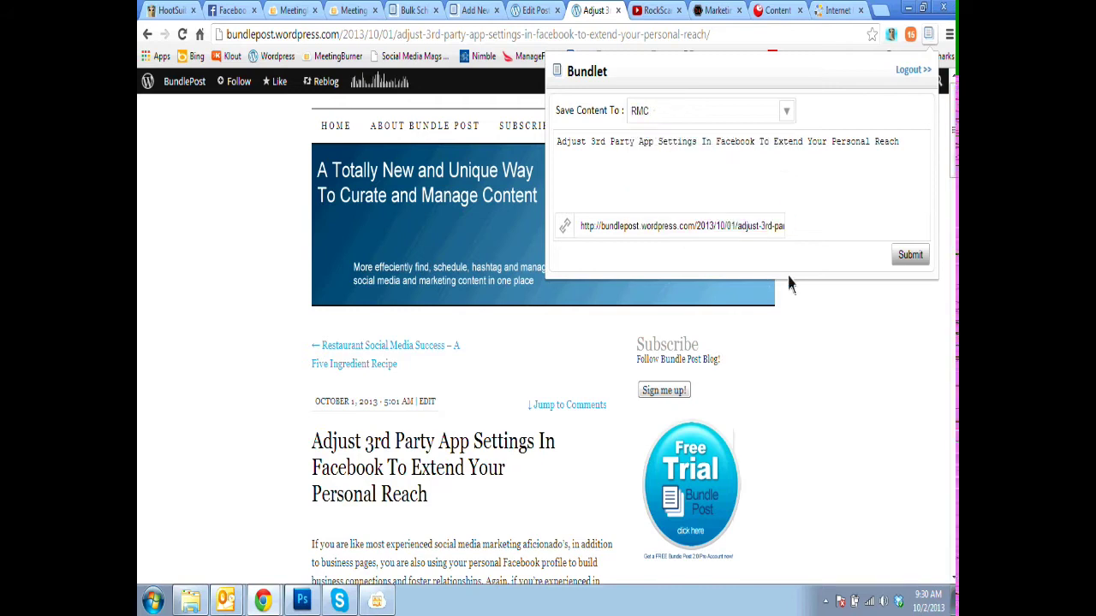
click(909, 256)
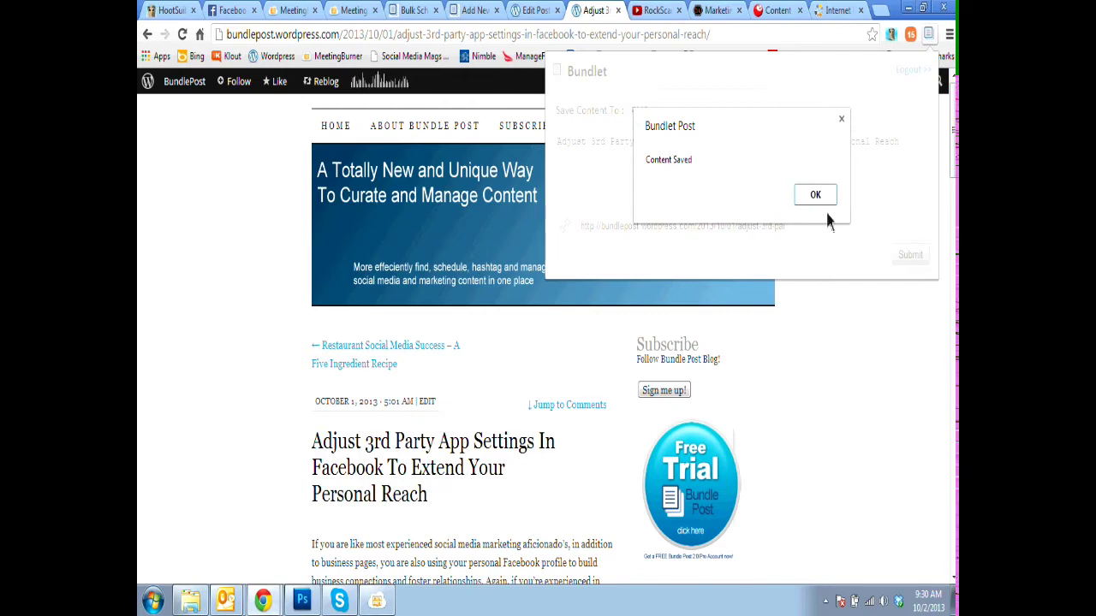
Prefix the title with 'You'll love this - ' and save the article to RMC again
click(827, 199)
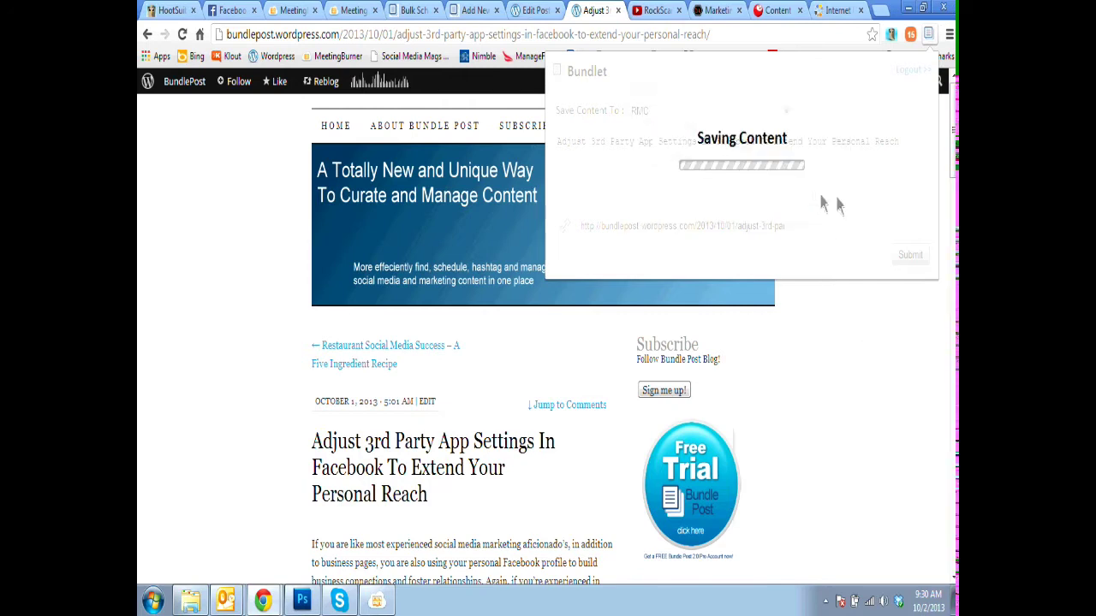
click(915, 154)
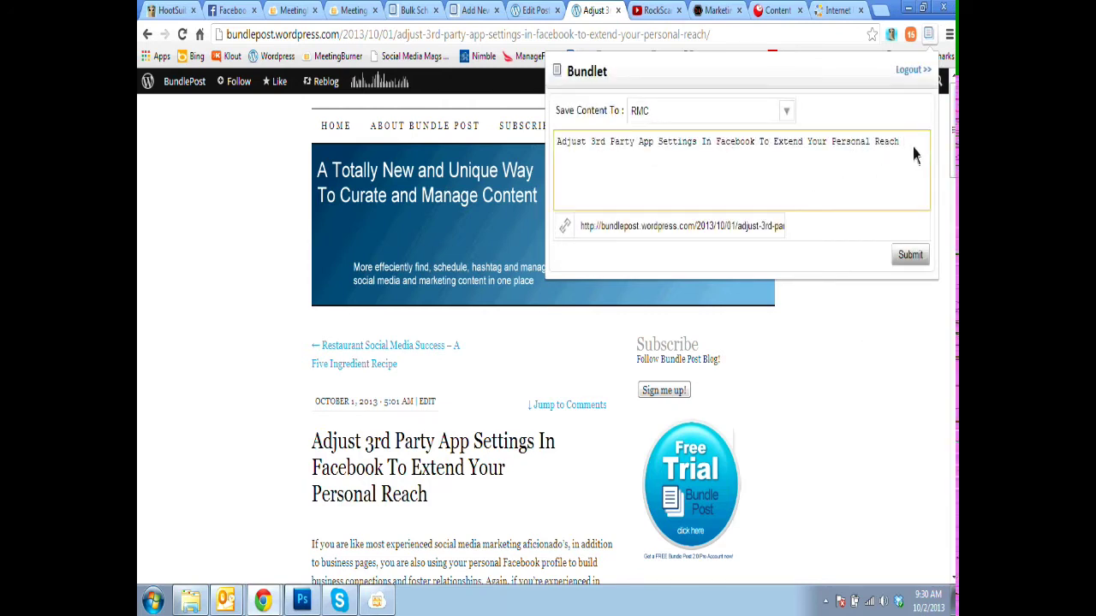
text(You)
text('ll love th)
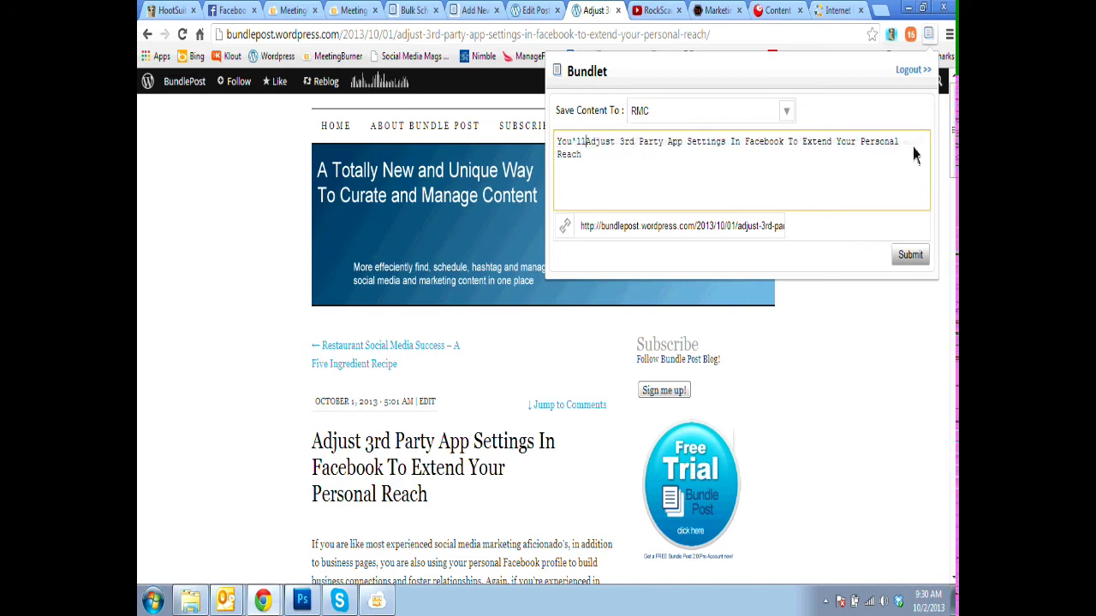
text(is)
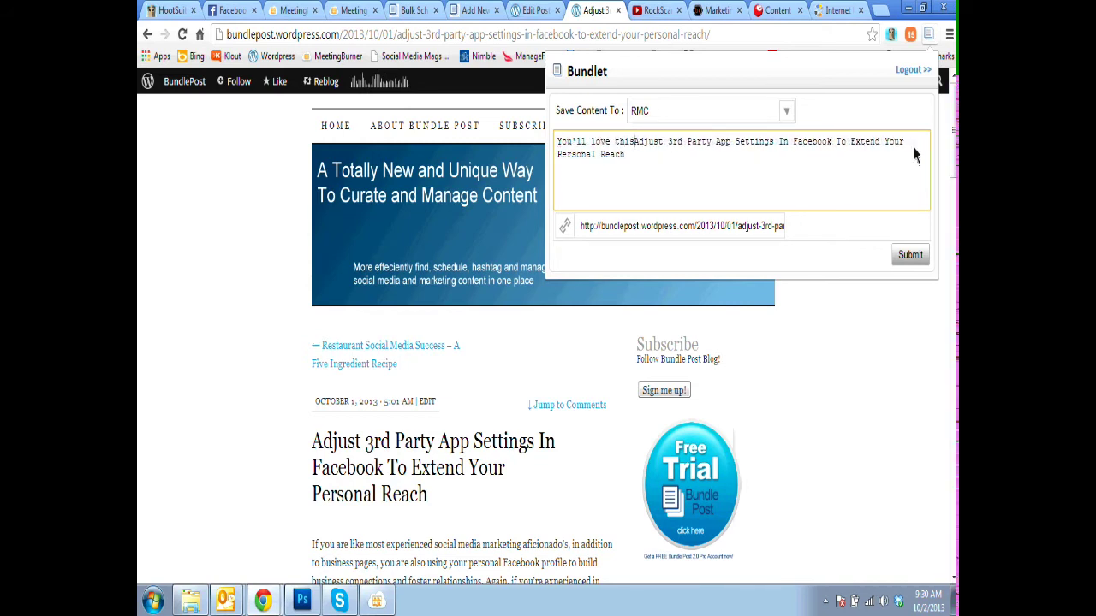
text( -)
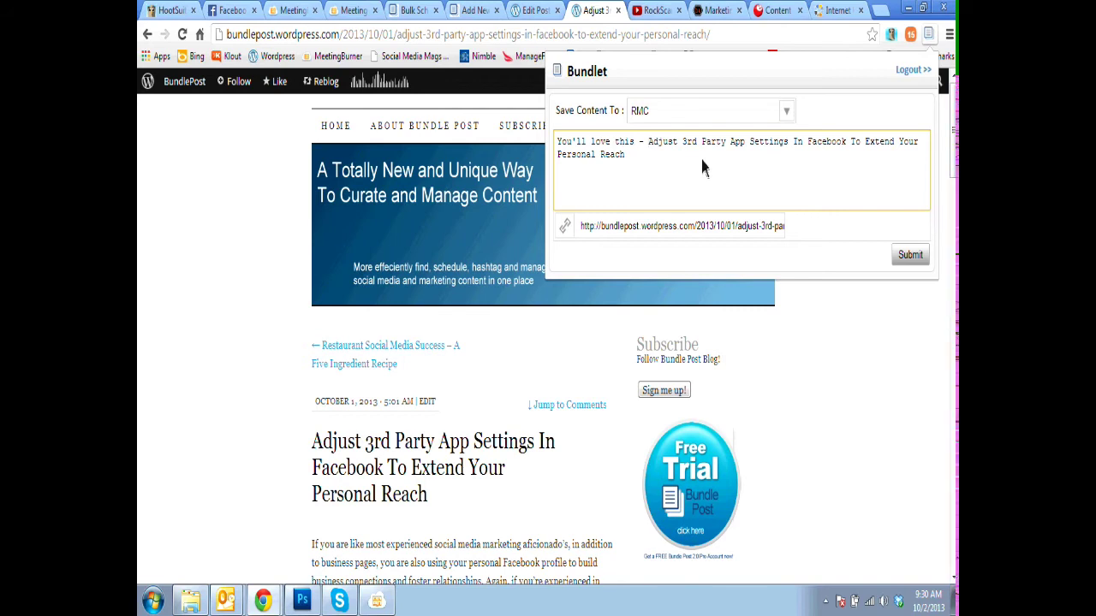
drag(629, 156, 561, 145)
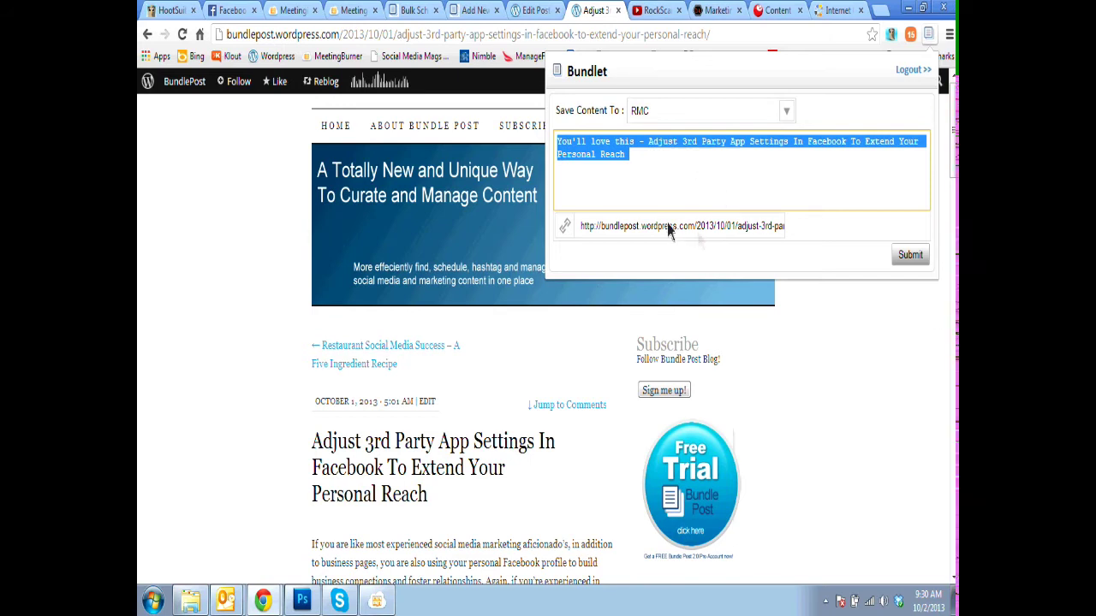
click(787, 135)
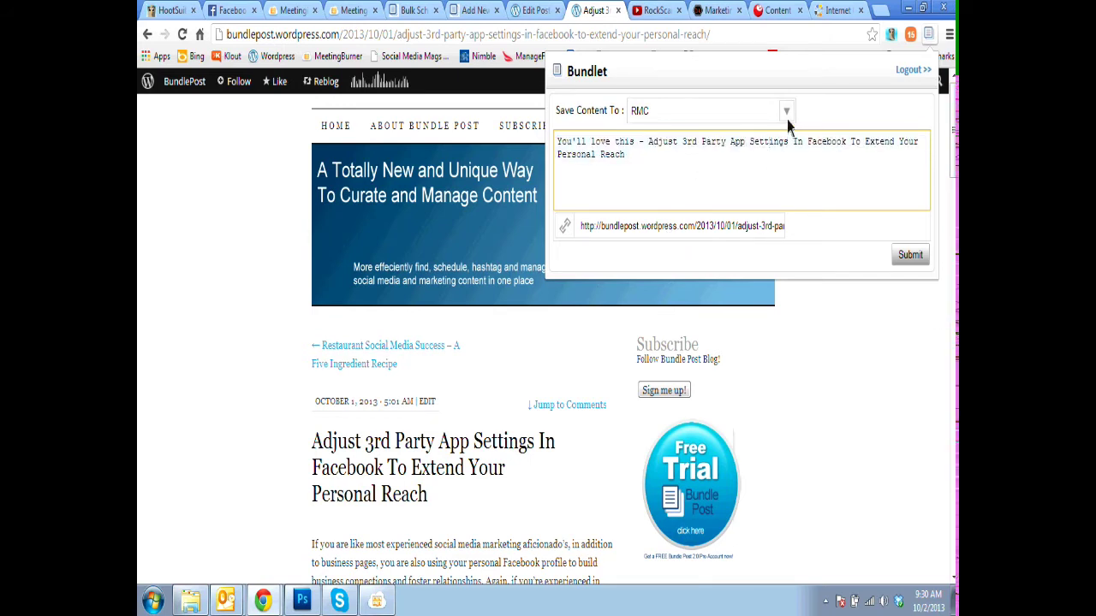
click(786, 111)
click(667, 227)
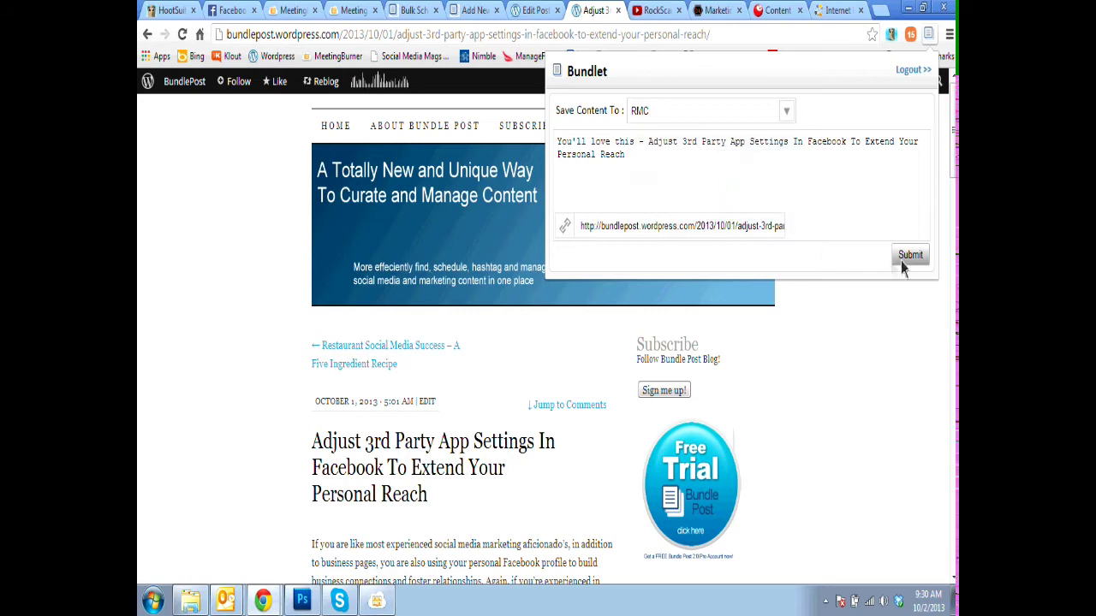
click(911, 256)
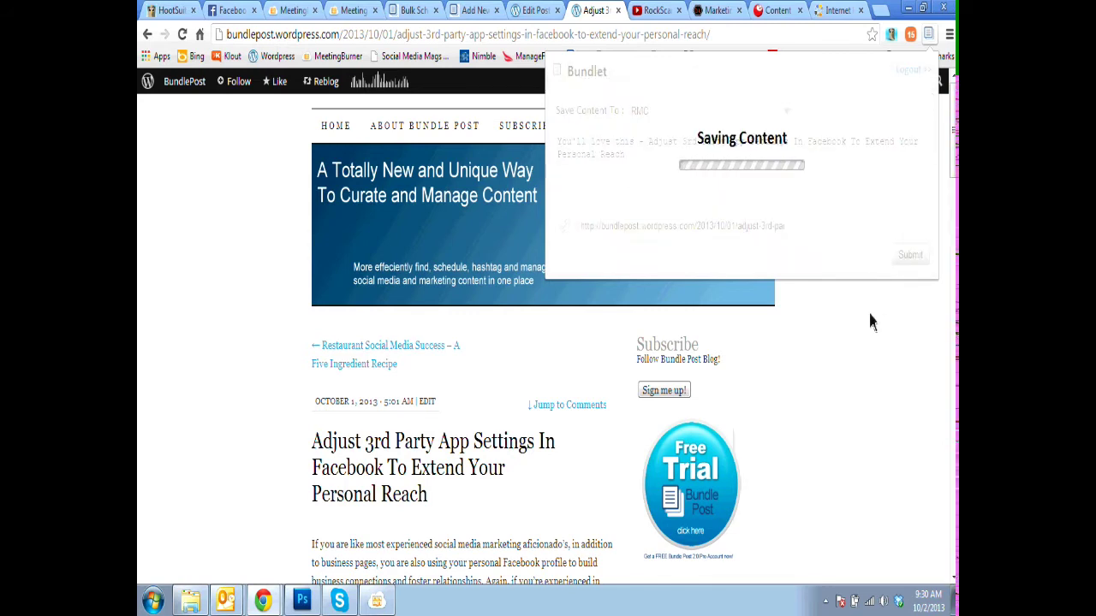
click(824, 202)
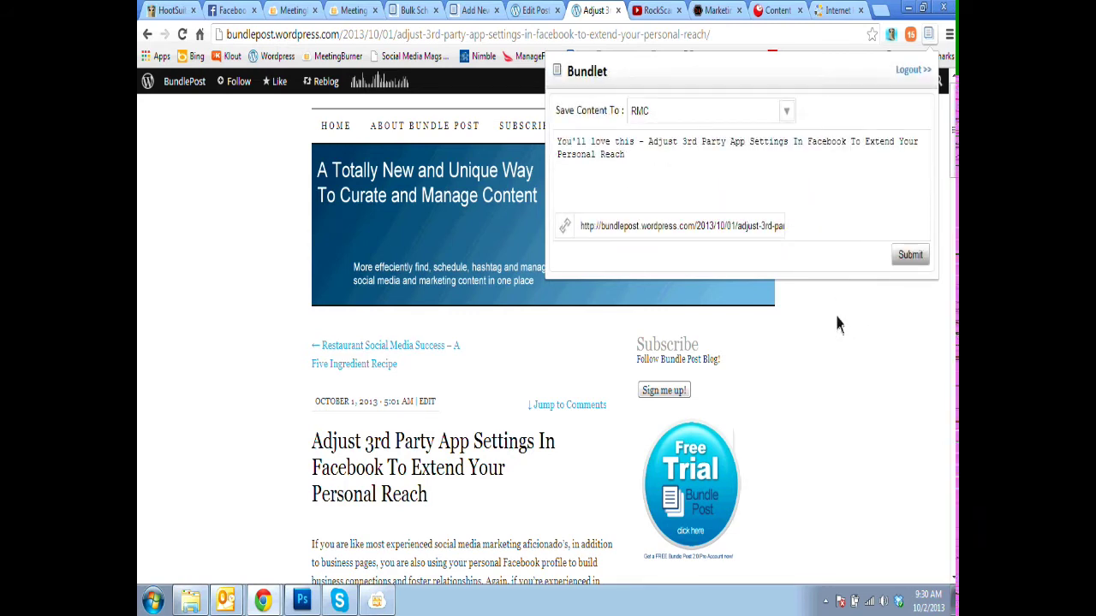
scroll(816, 332, down, 4)
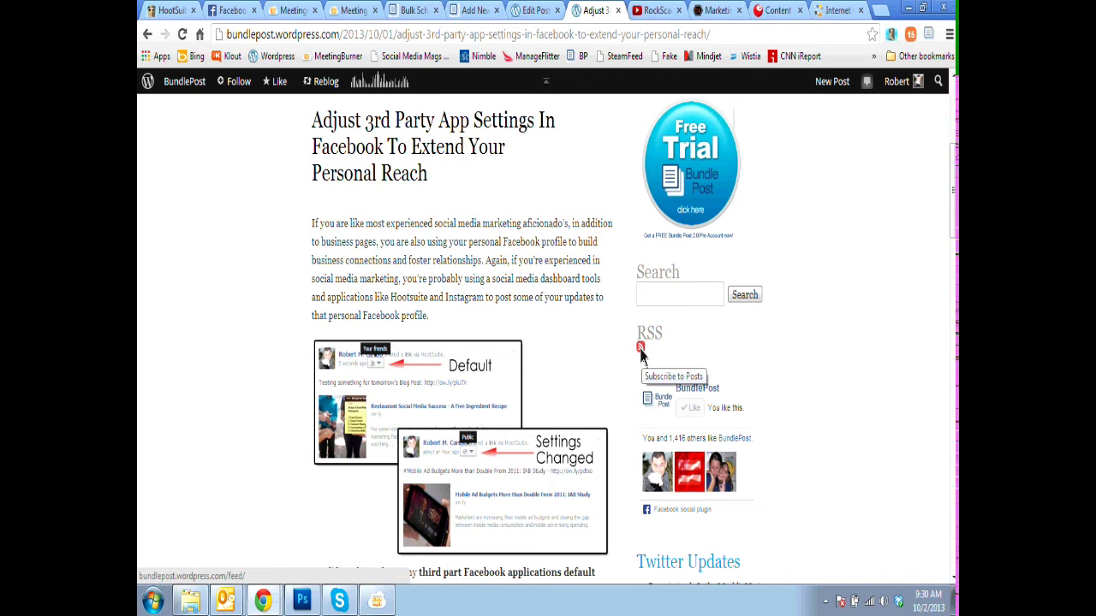
Open the BundlePost blog's RSS feed and choose Add As Feed Channel in Bundlet
click(640, 349)
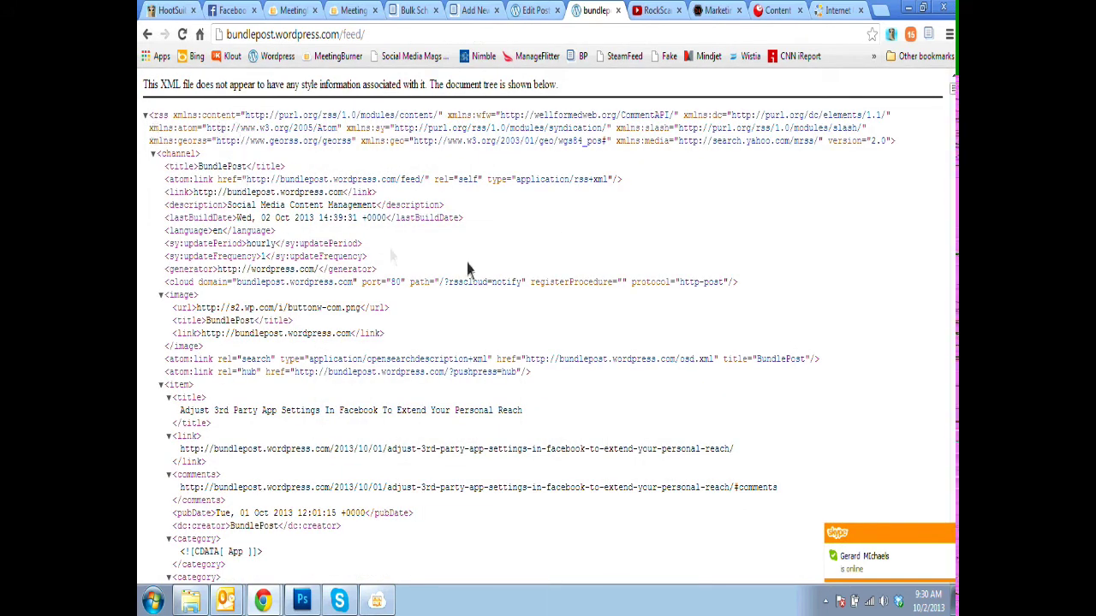
click(929, 35)
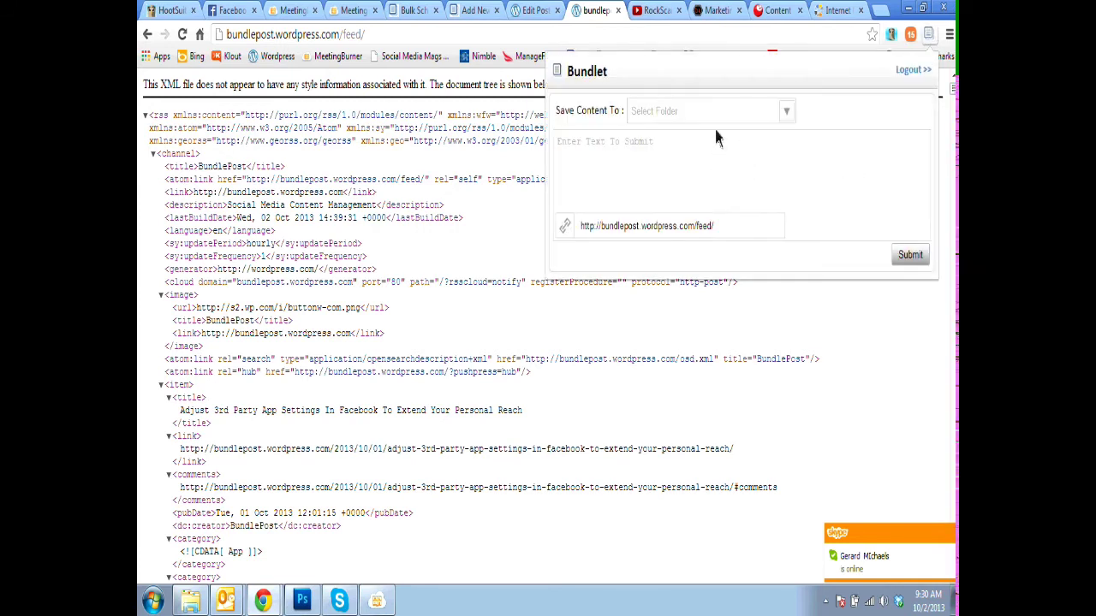
click(726, 114)
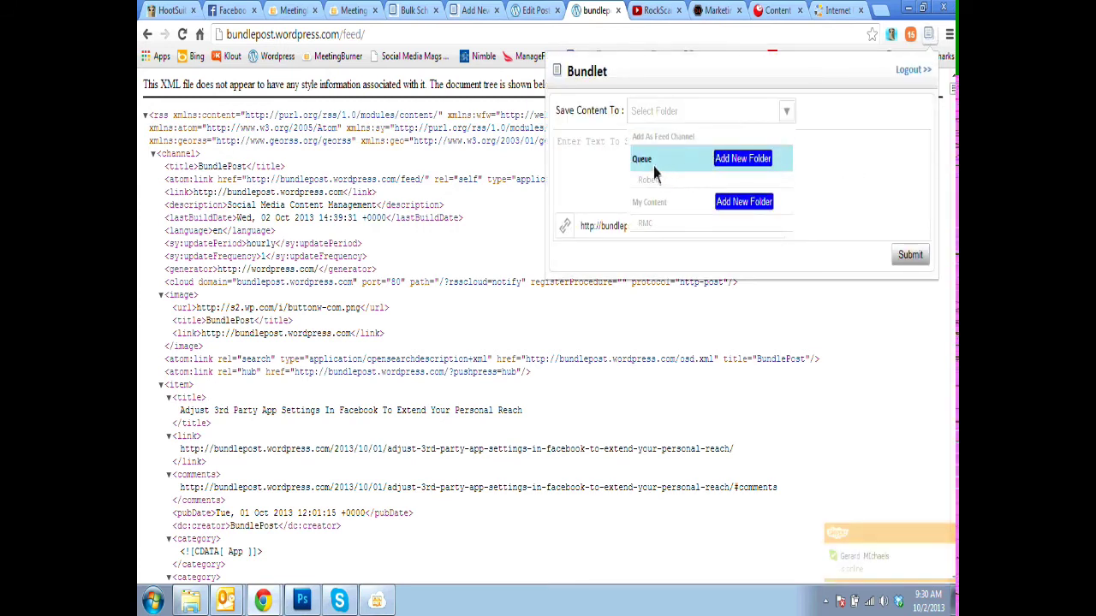
click(665, 138)
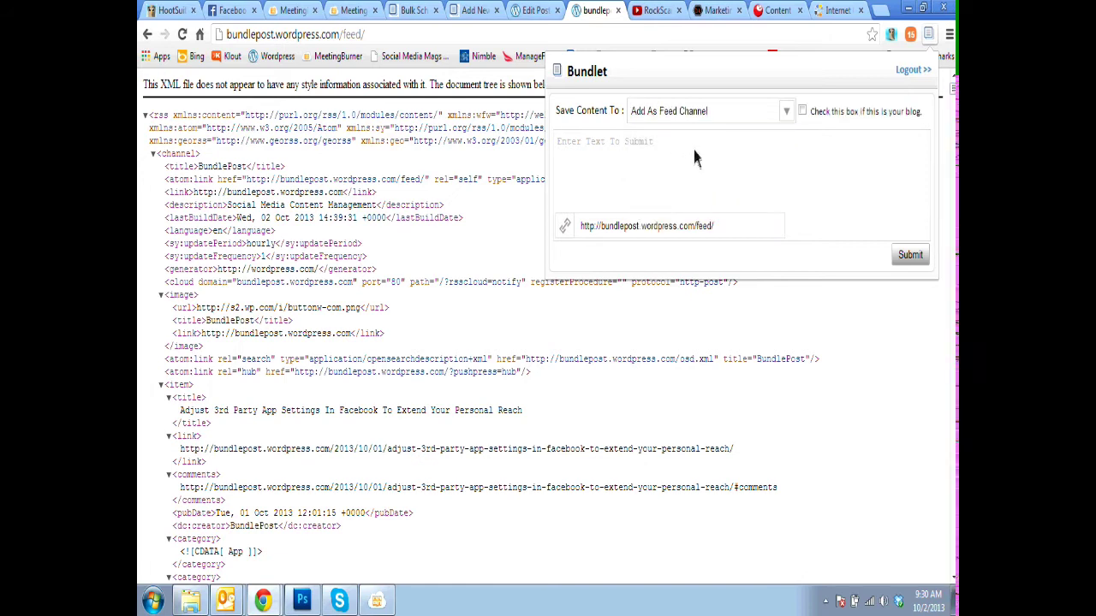
Name the feed 'Bundle Post Blog - RSS', mark it as your own blog, and submit
click(585, 160)
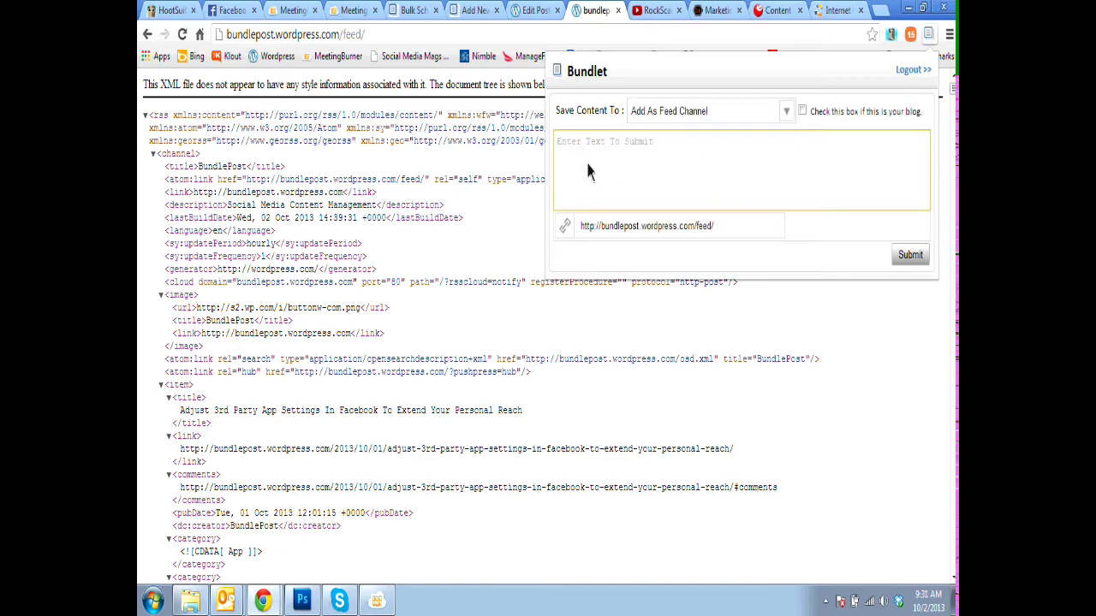
text(Bundle Post RSS)
click(615, 147)
text(Blog - RSS)
click(803, 113)
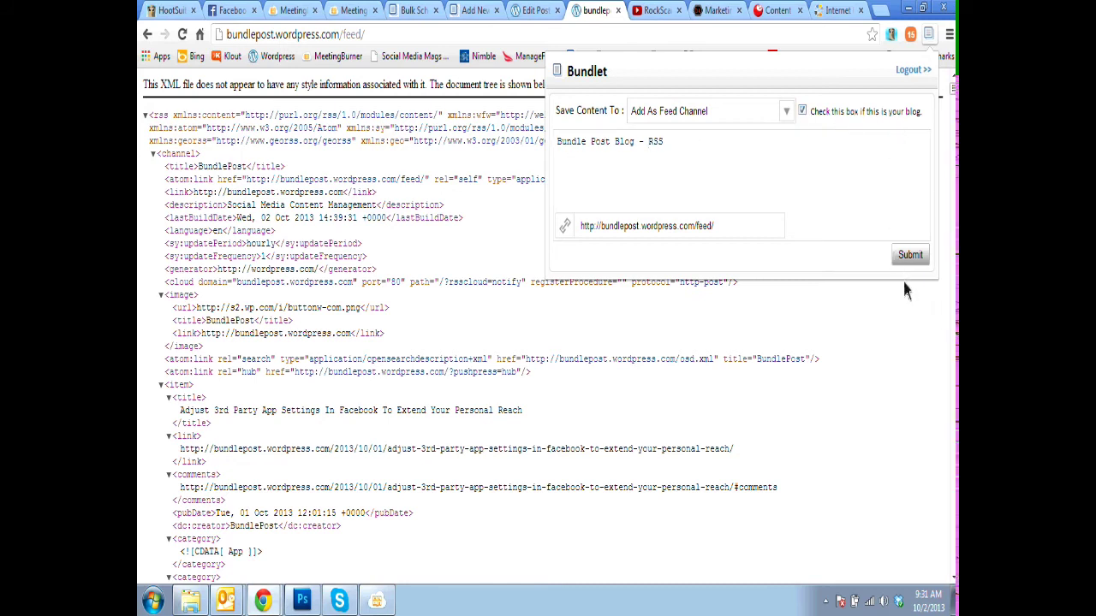
click(913, 259)
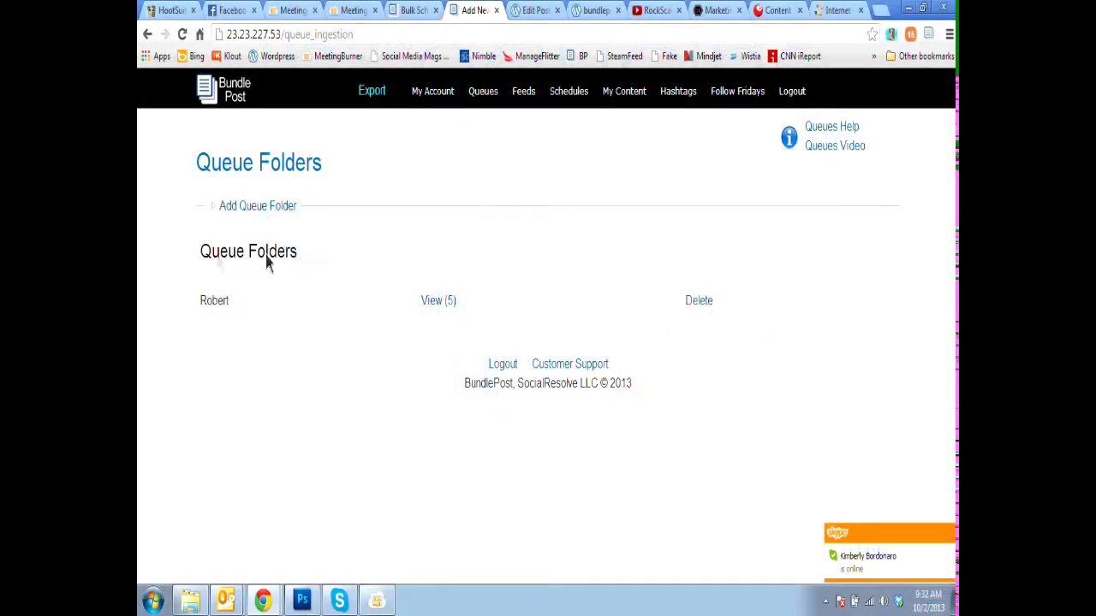
Open View (5) on the queue folder to list its five clipped articles
drag(202, 252, 301, 254)
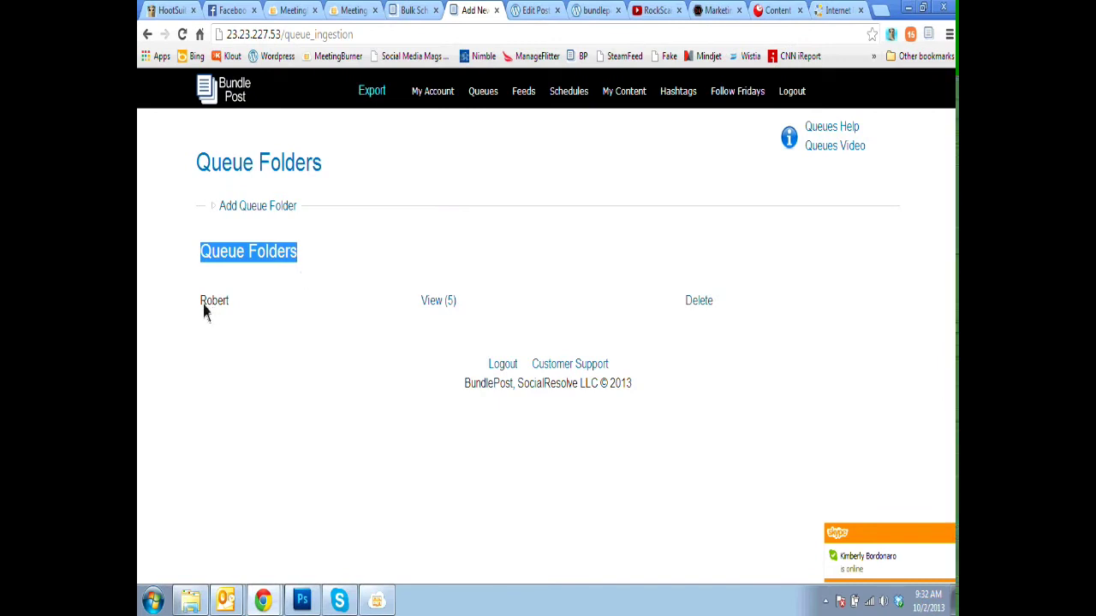
drag(204, 308, 254, 310)
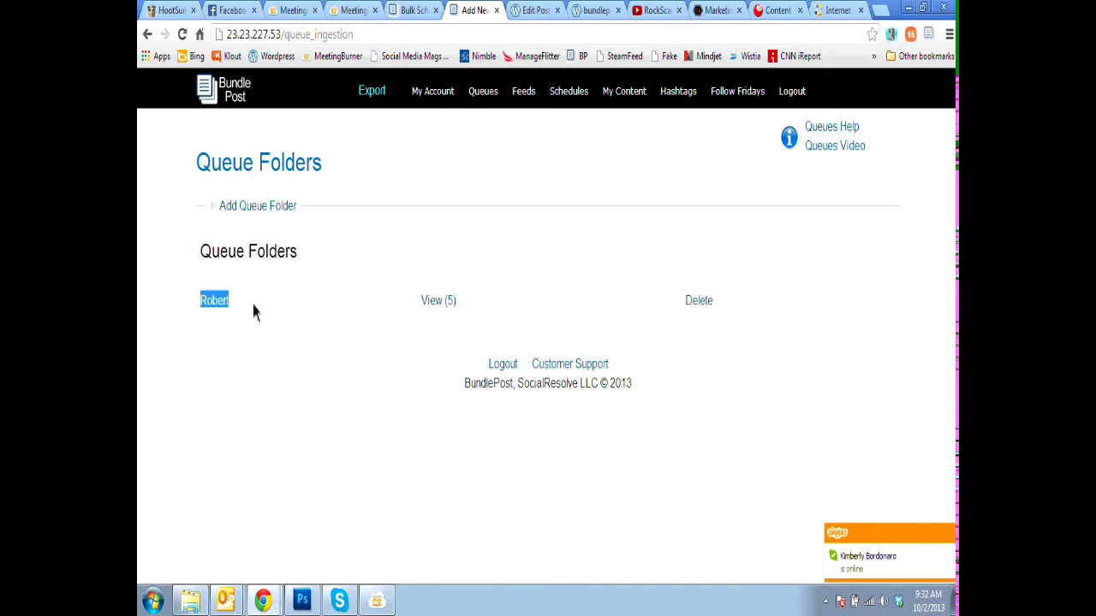
click(437, 309)
scroll(269, 286, down, 1)
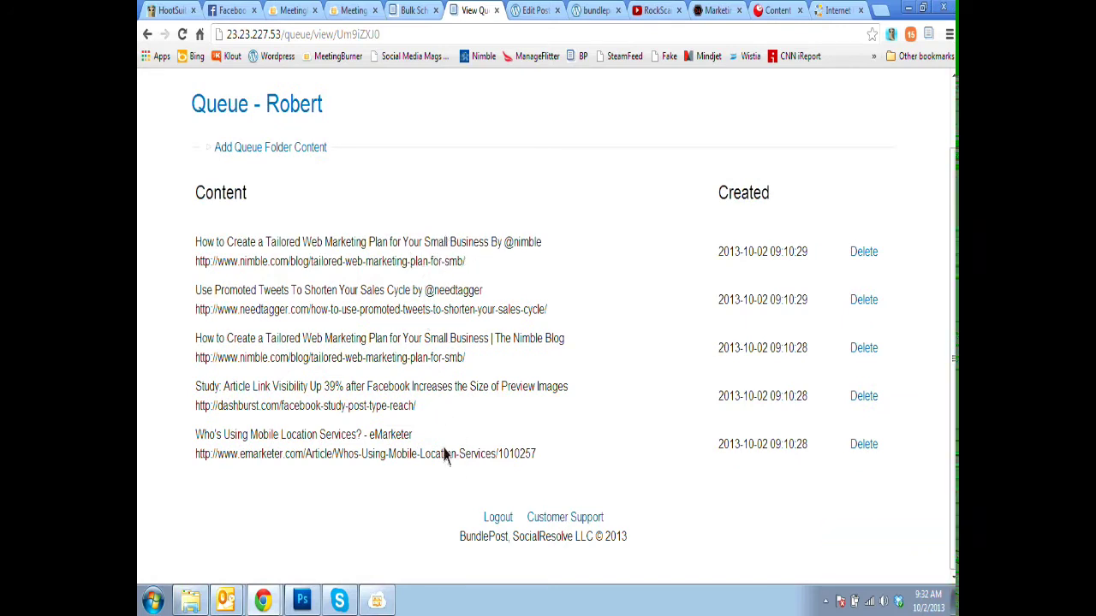
scroll(496, 203, up, 1)
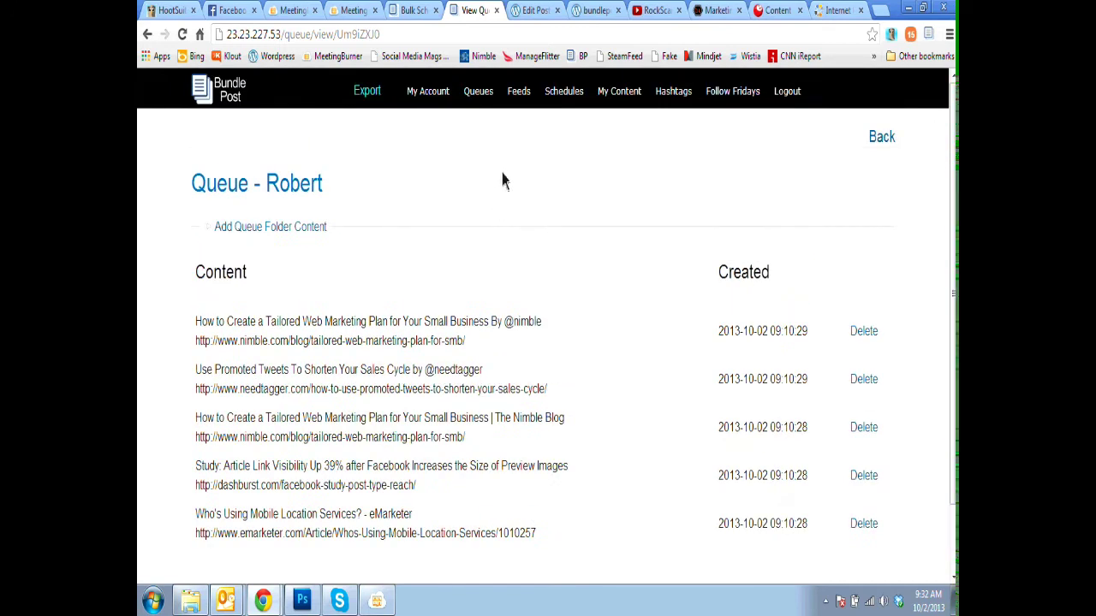
On the Export page, choose the Bundle Post Twitter Queued schedule starting 10/03/2013
click(367, 91)
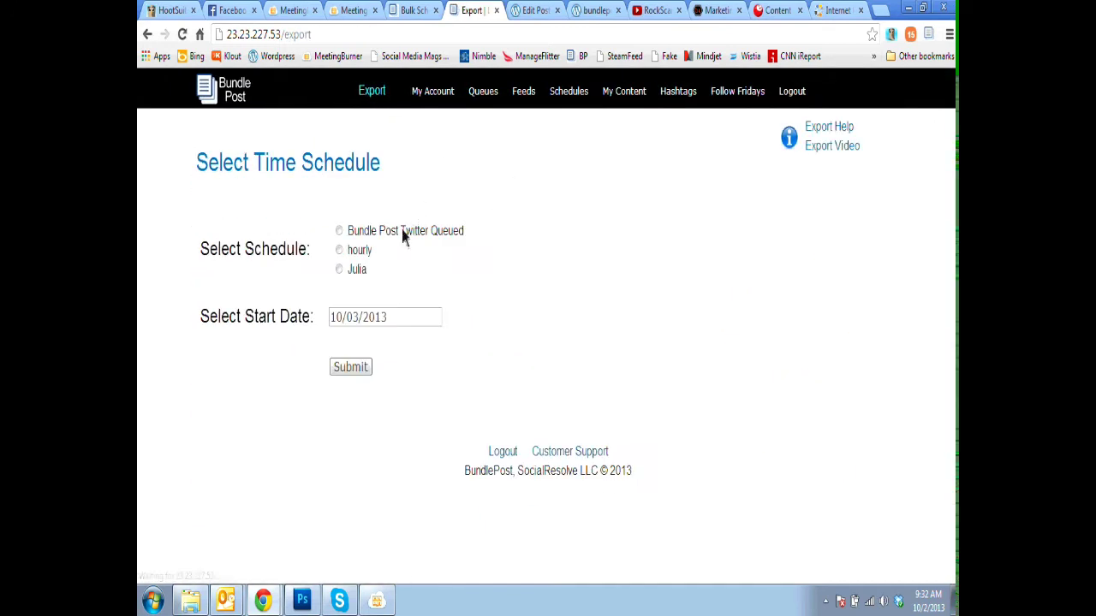
click(339, 231)
drag(361, 241, 448, 242)
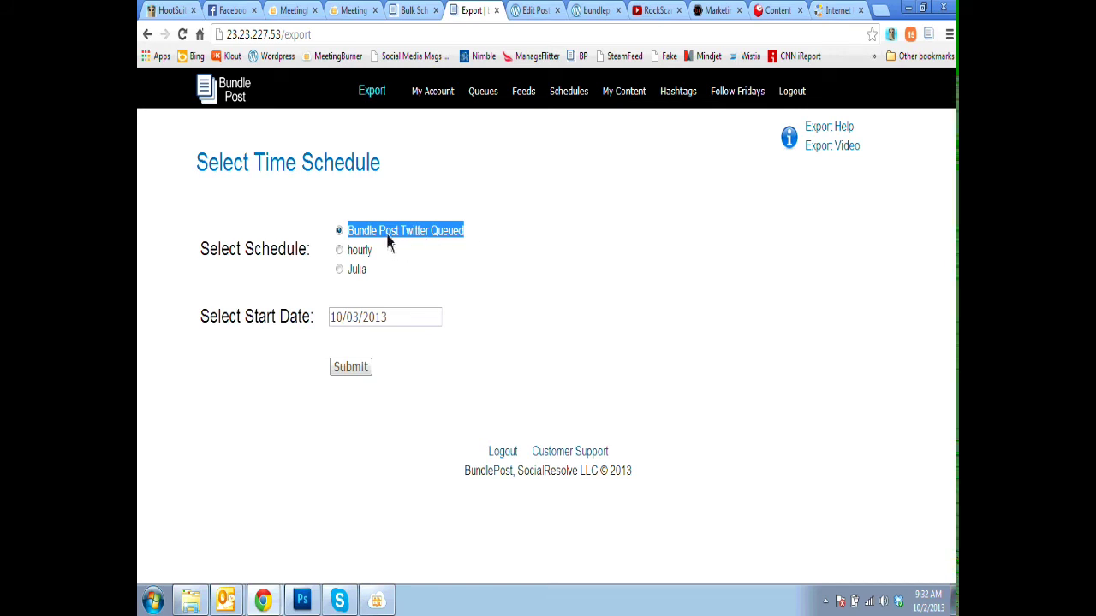
double_click(415, 231)
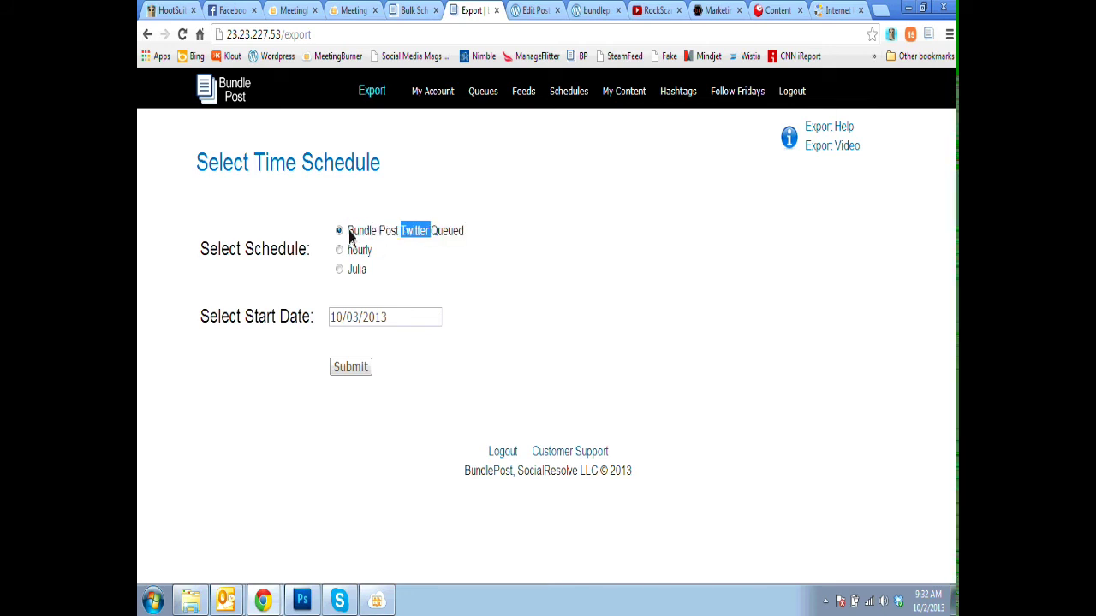
drag(343, 232, 471, 229)
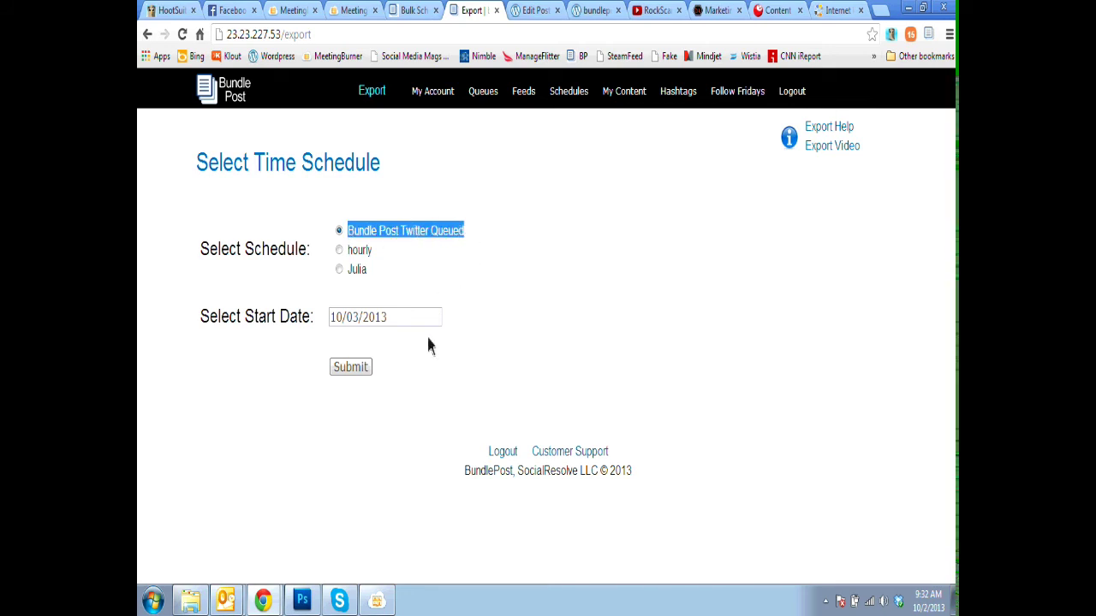
Confirm the schedule and move the queue folder's posts into the export table
click(351, 368)
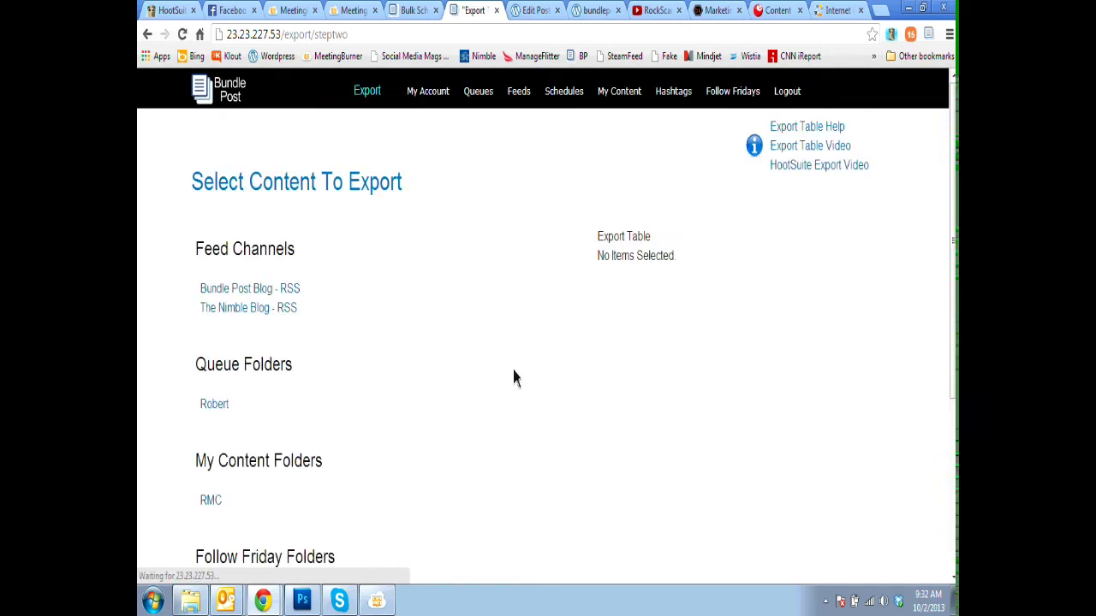
scroll(314, 387, down, 1)
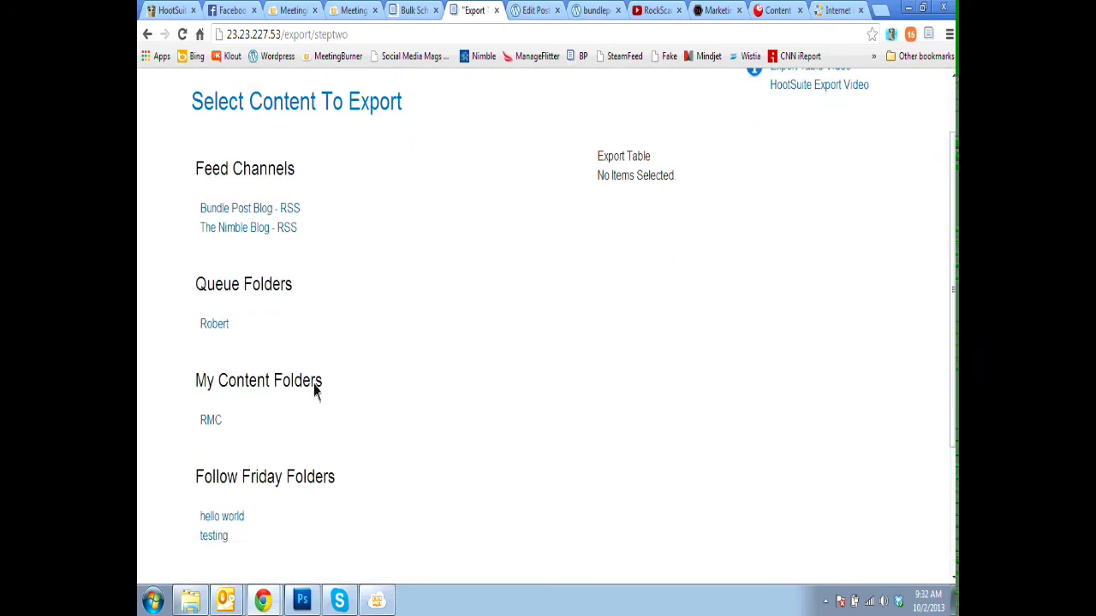
click(221, 326)
scroll(461, 334, down, 3)
scroll(428, 214, up, 2)
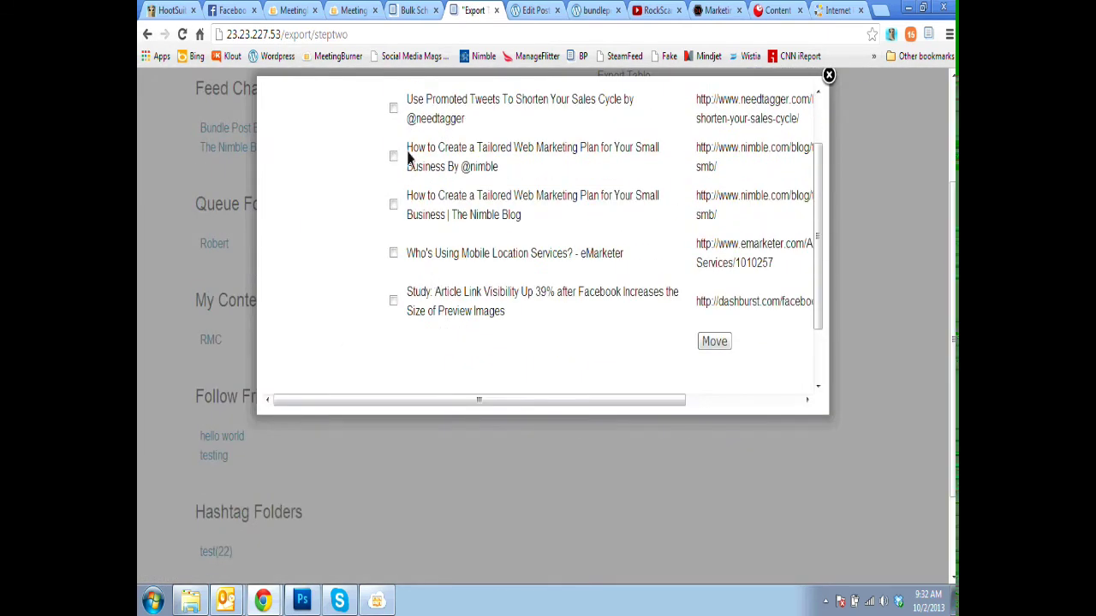
click(393, 108)
click(393, 156)
click(393, 204)
click(393, 253)
click(718, 343)
click(829, 76)
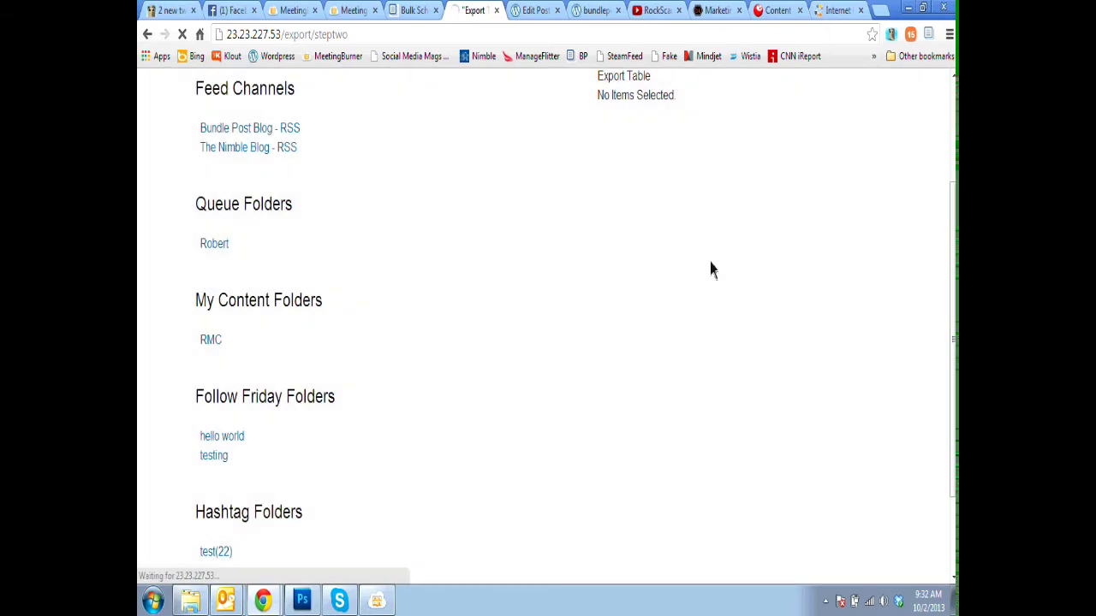
Apply hashtags from the test (22) hashtag folder to all exports
scroll(334, 411, down, 3)
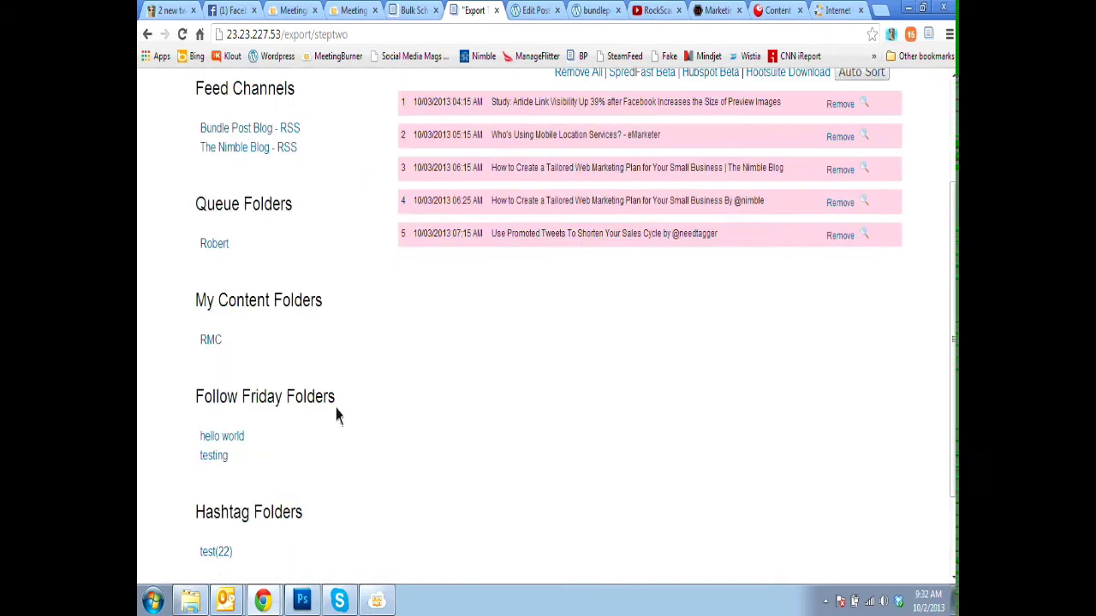
click(217, 435)
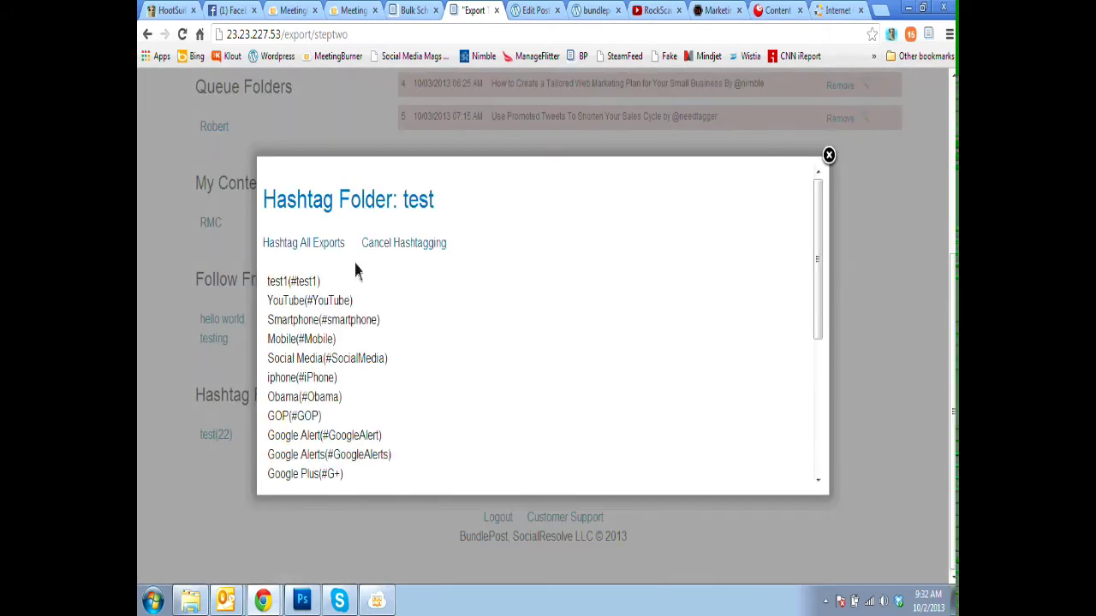
click(317, 246)
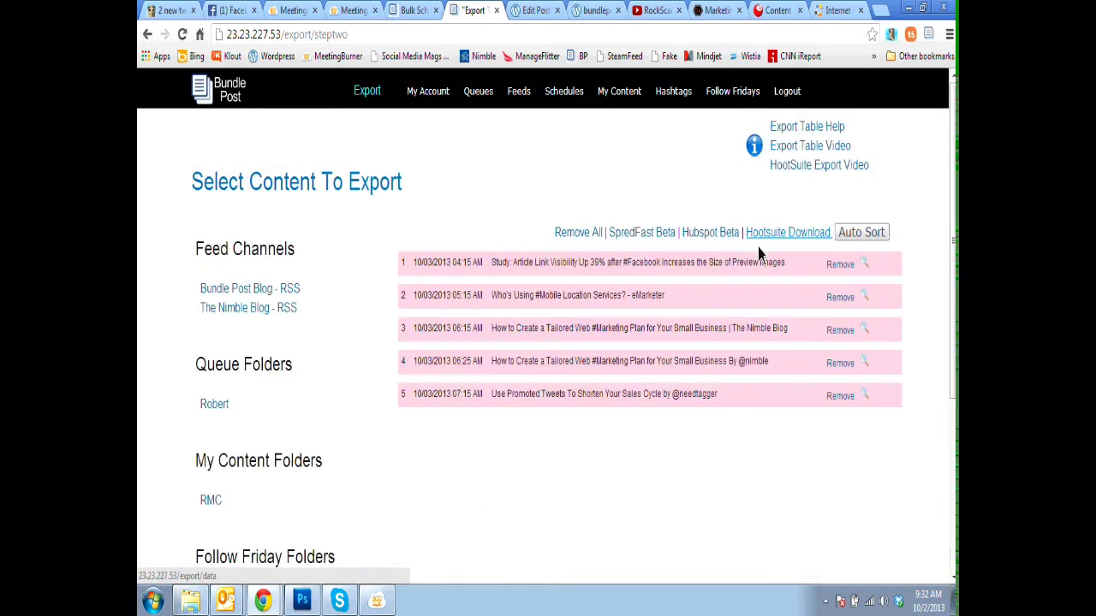
Auto Sort the rows, then move the first two Bundle Post Blog - RSS posts into the table
click(862, 240)
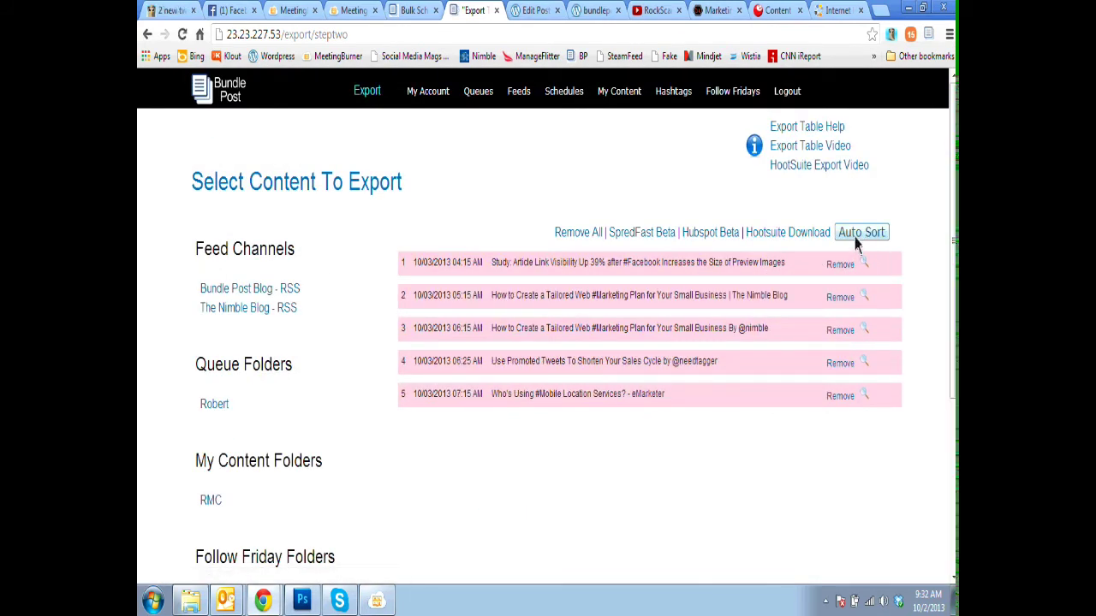
drag(718, 266, 766, 349)
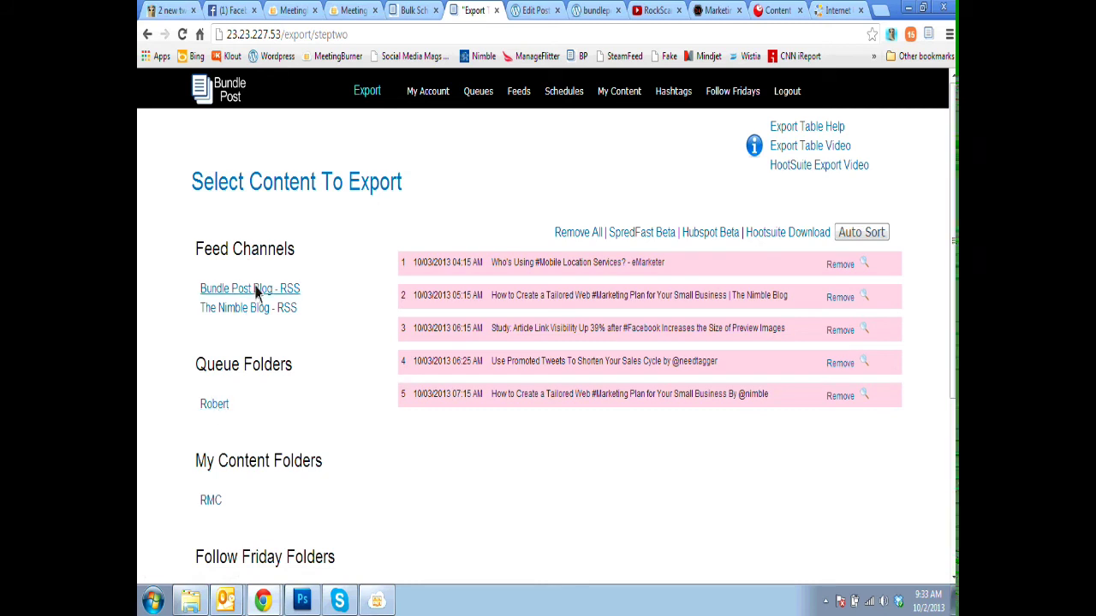
click(212, 503)
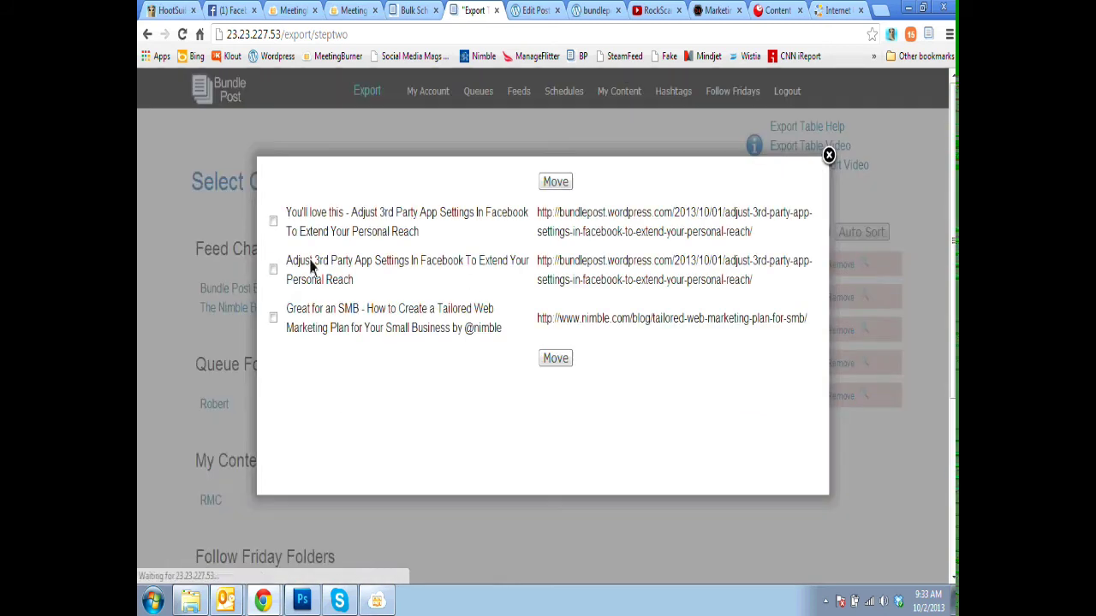
click(273, 221)
click(273, 268)
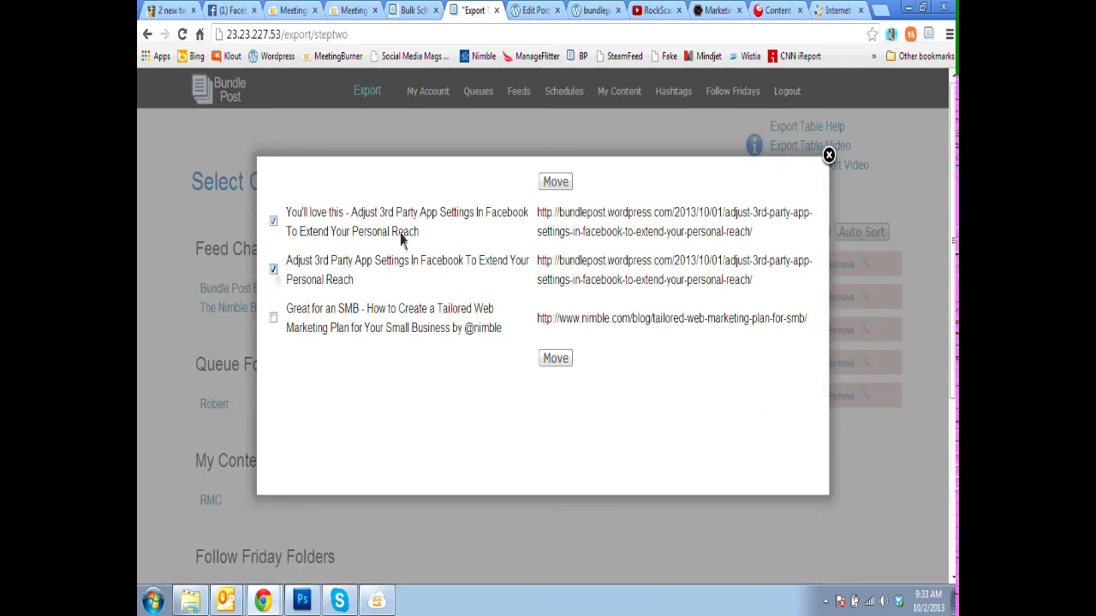
click(558, 185)
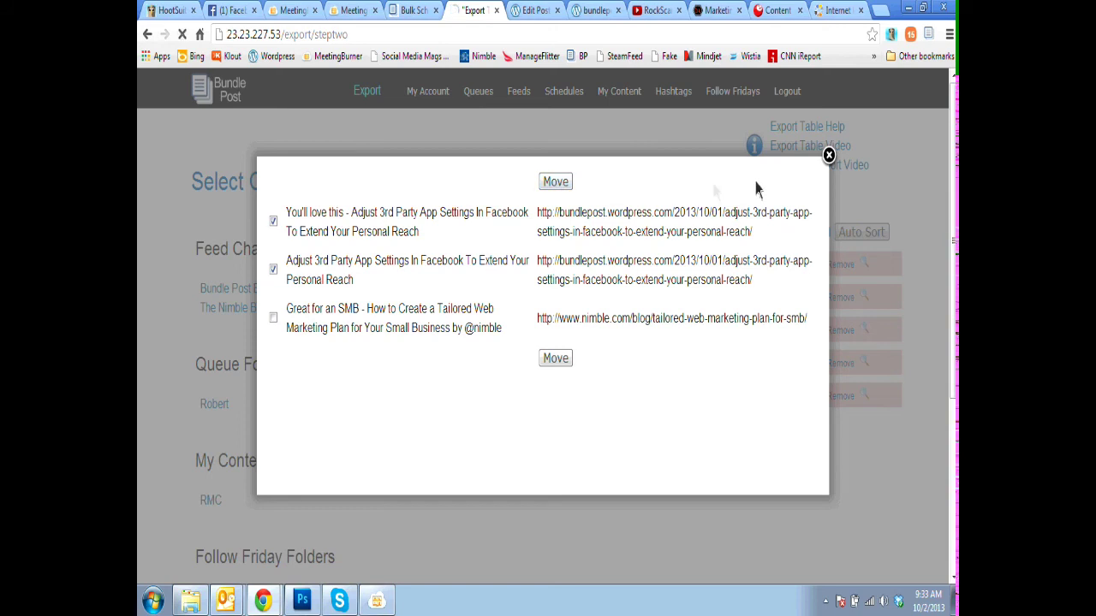
click(829, 156)
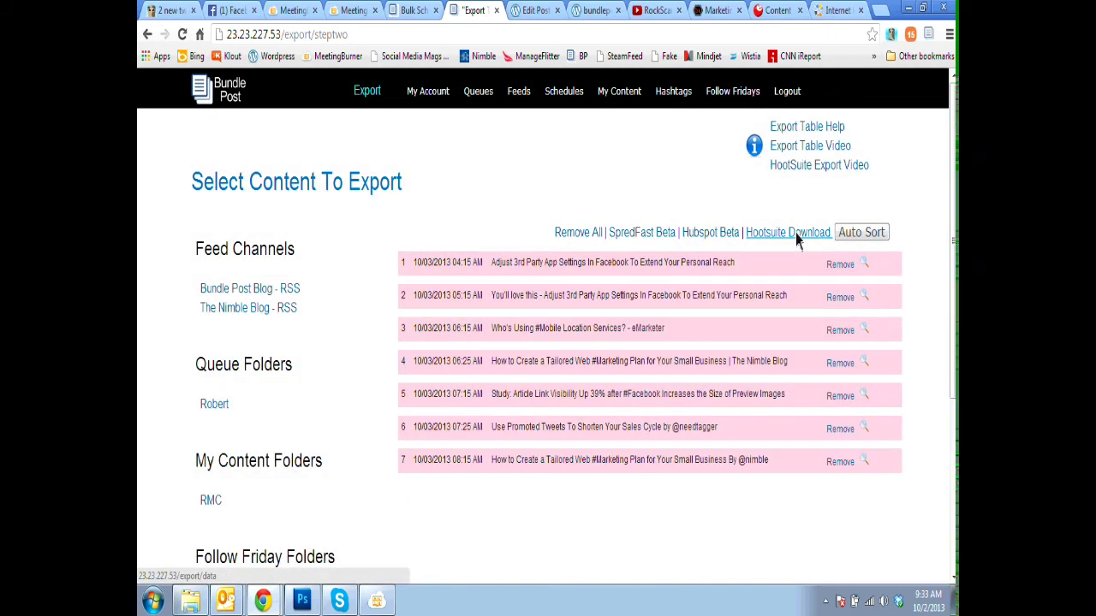
Save the seven-post Hootsuite CSV export as BundlePost_Hootsuite_1380731599.csv in the Demo folder
click(797, 240)
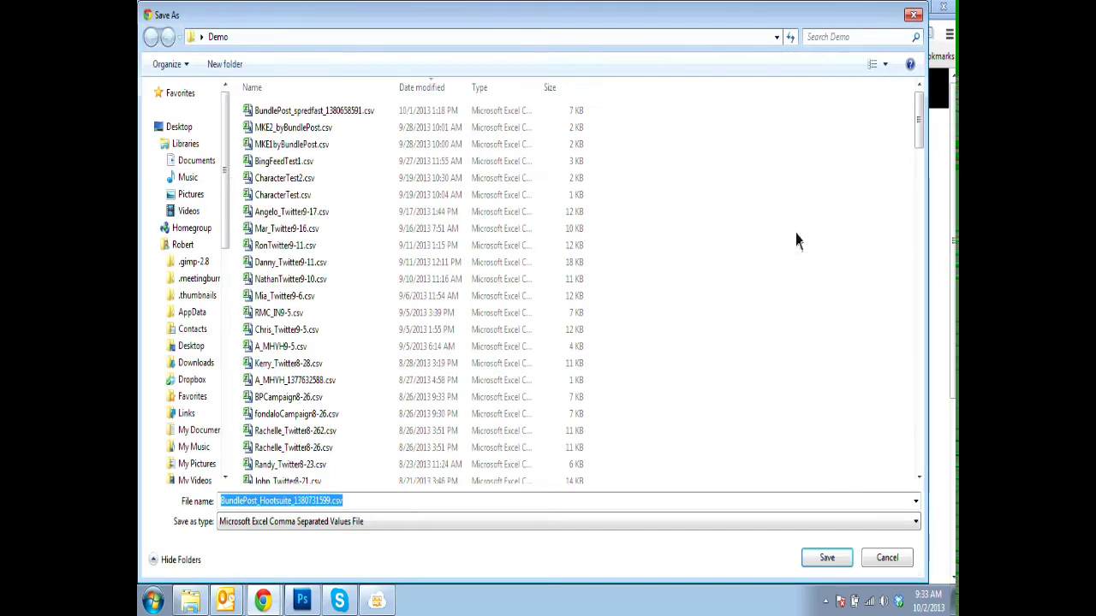
click(827, 557)
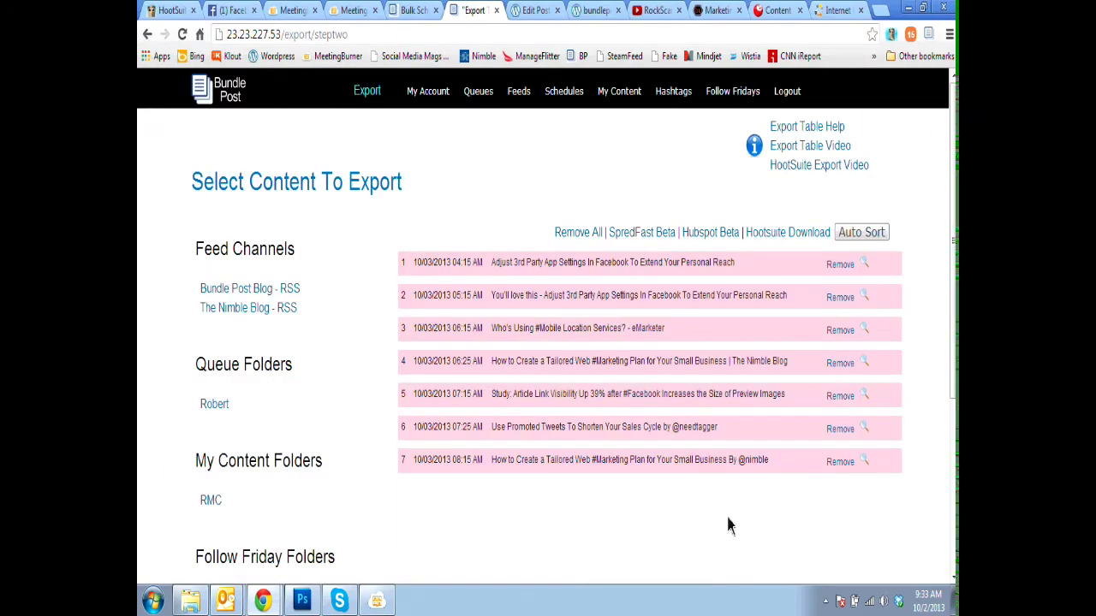